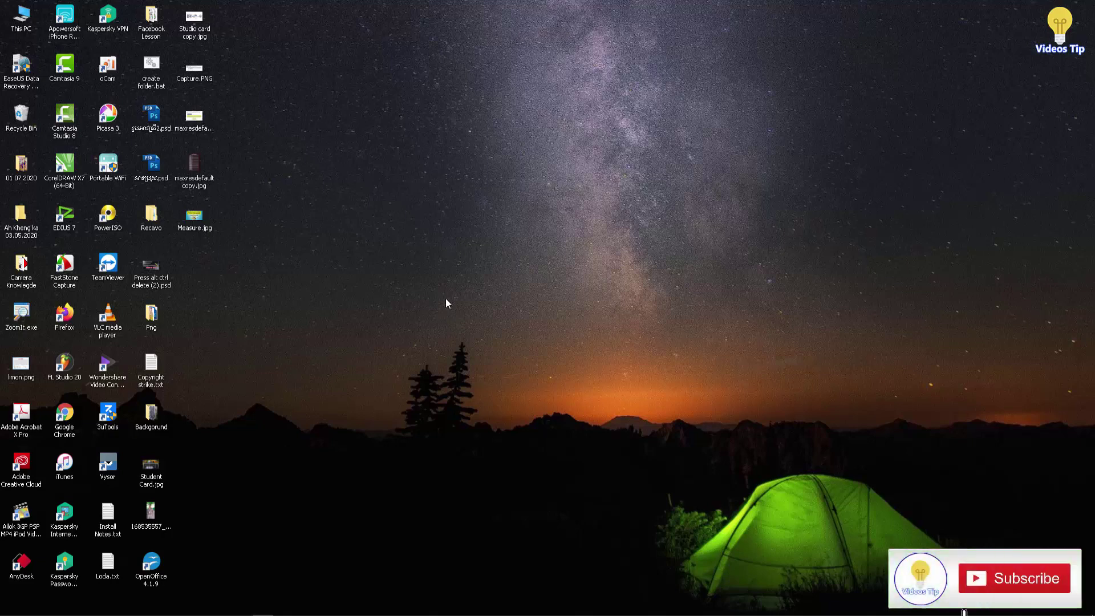
- Refresh the Windows desktop twice from its context menu
right_click(455, 234)
click(466, 268)
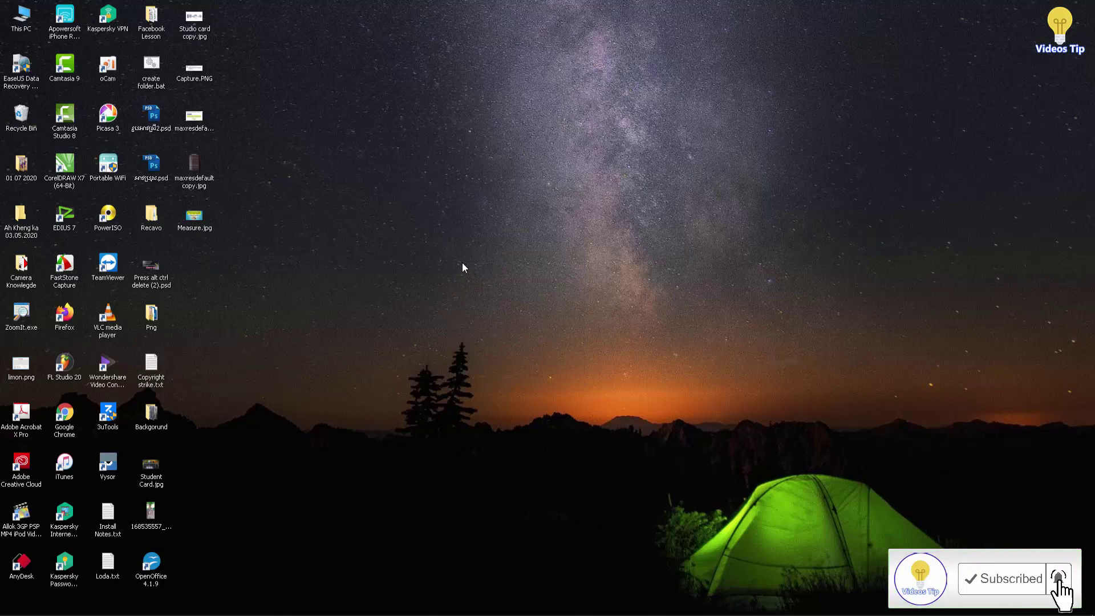
right_click(391, 254)
click(406, 286)
mouse_move(476, 593)
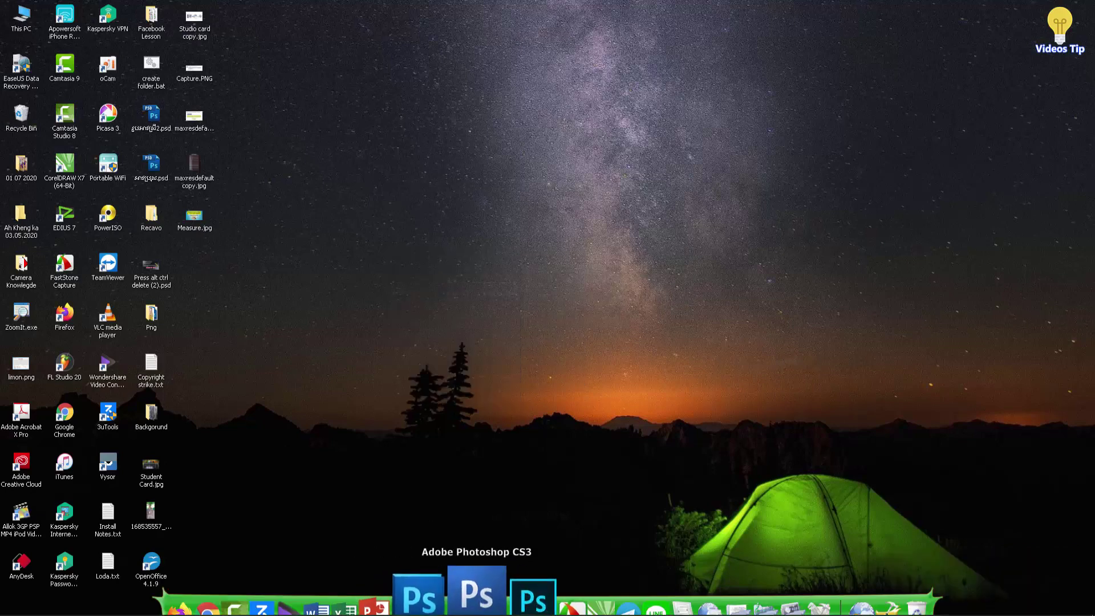
- Launch Photoshop CS3, then minimize it back to the desktop
click(480, 593)
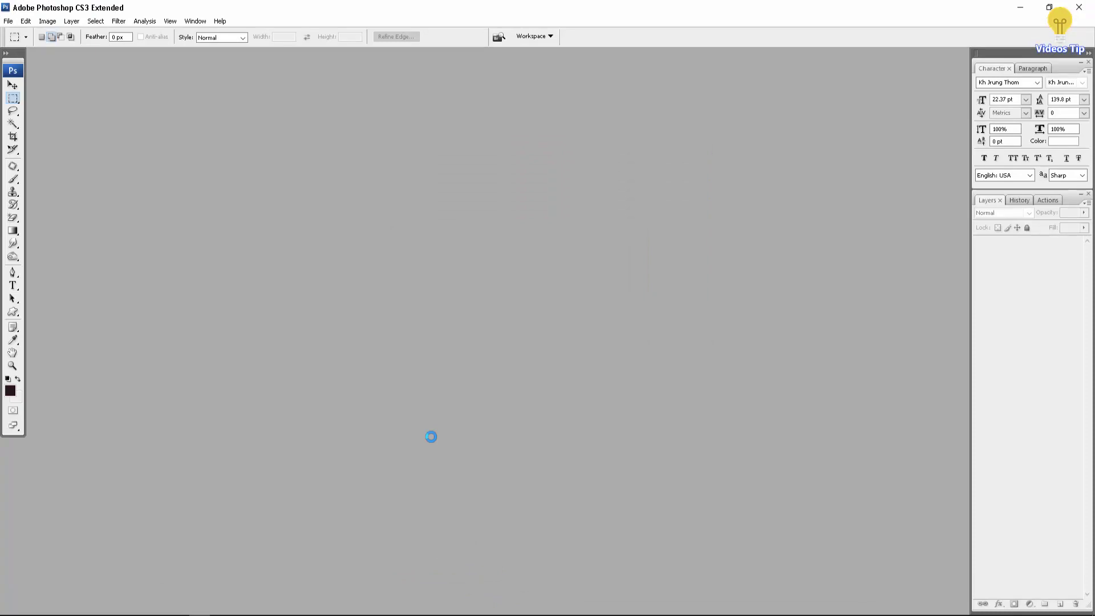
click(1020, 7)
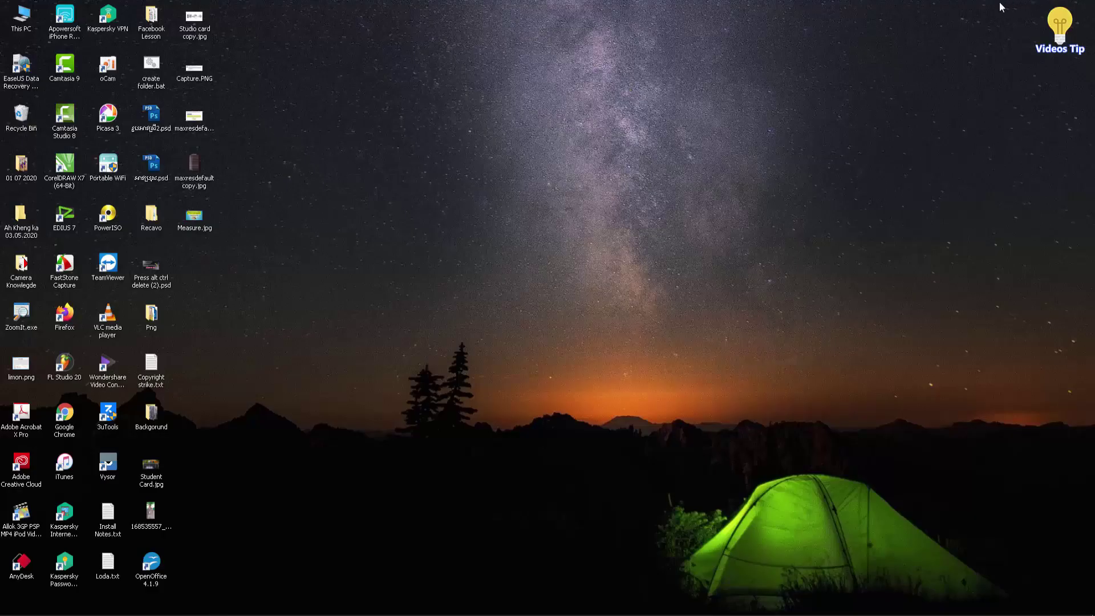
right_click(336, 171)
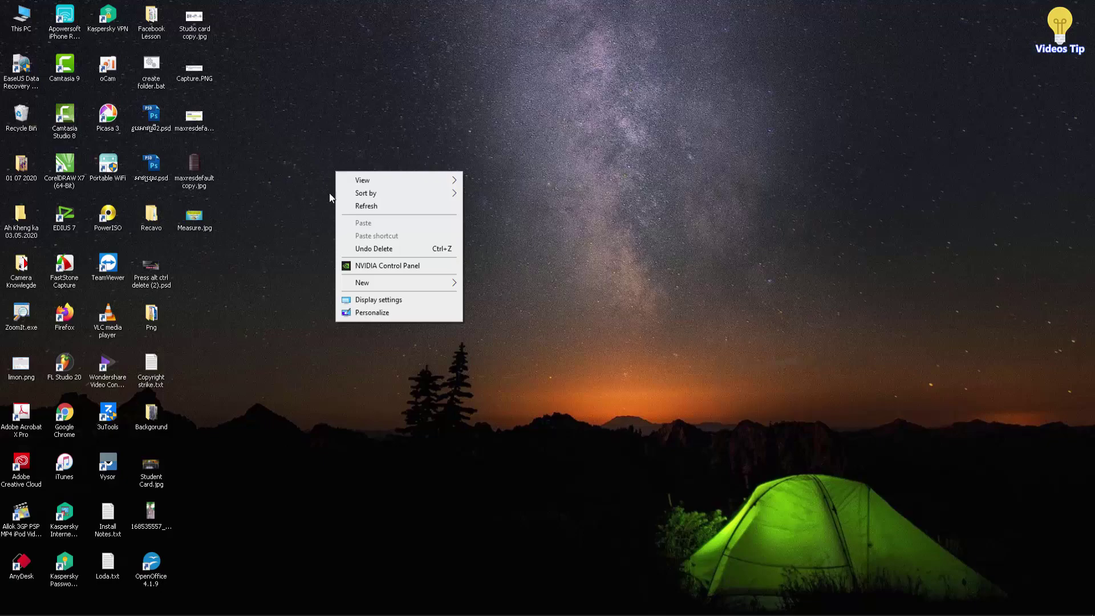
- View the print-size chart maxresdefault copy.jpg zoomed in Photos, then minimize it
click(351, 206)
double_click(200, 164)
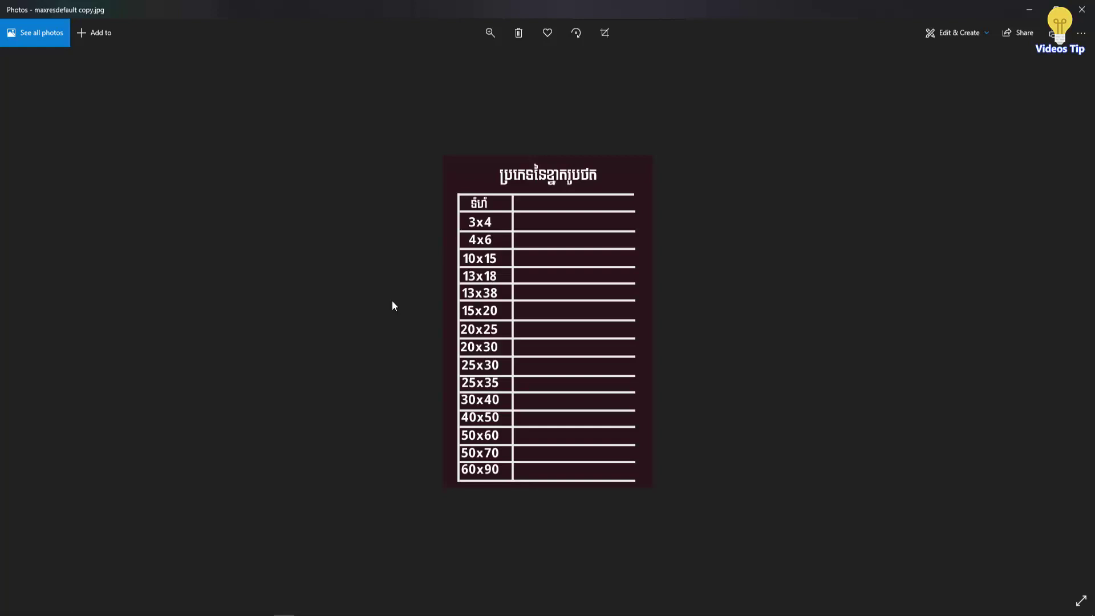
scroll(484, 272, up, 1)
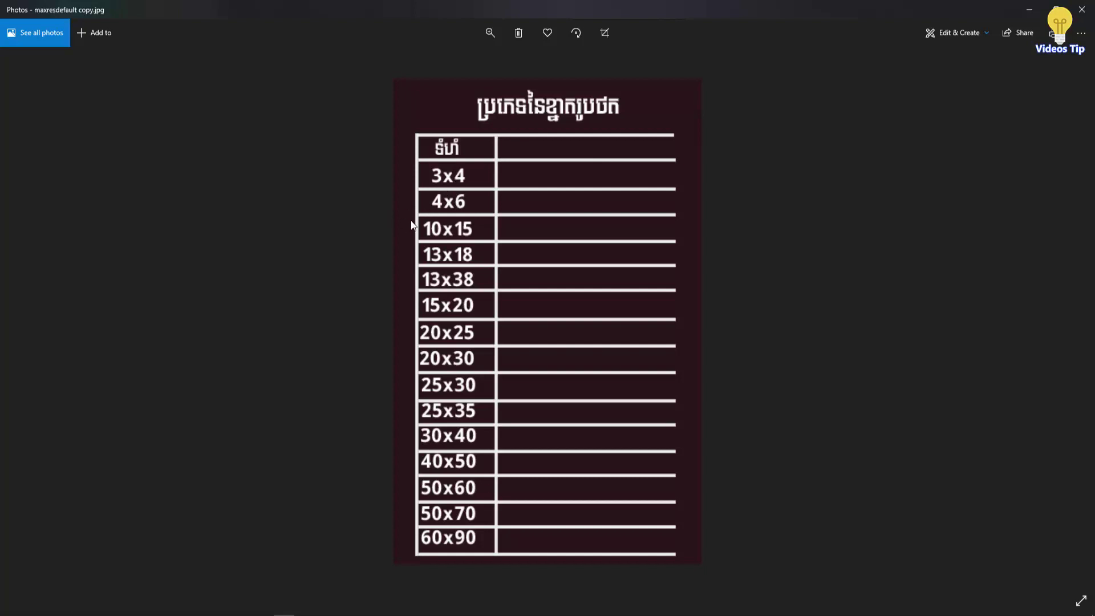
scroll(412, 224, up, 2)
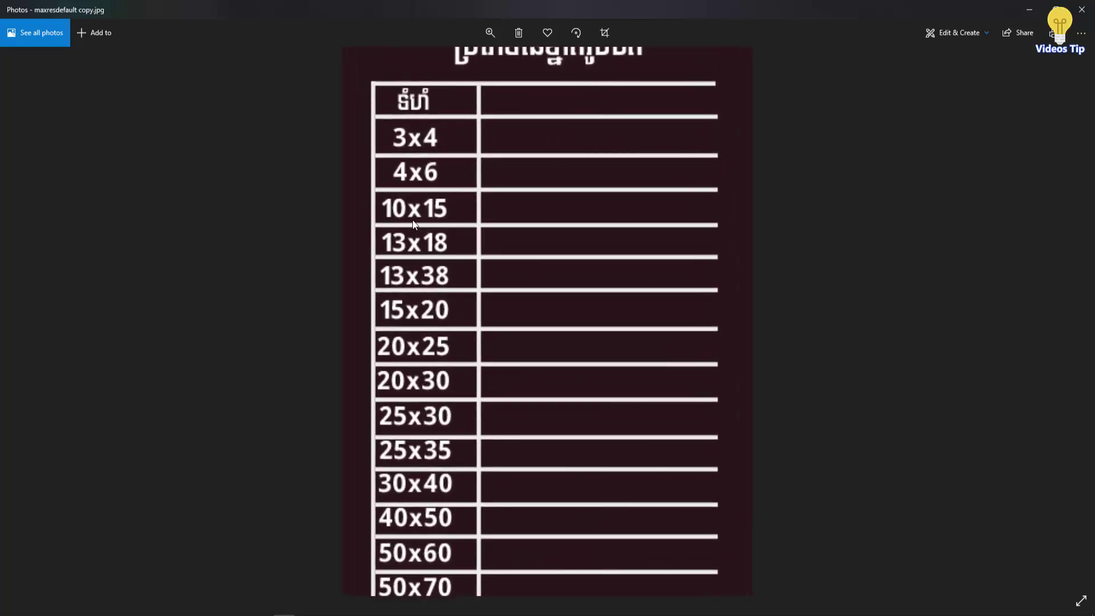
scroll(413, 224, down, 2)
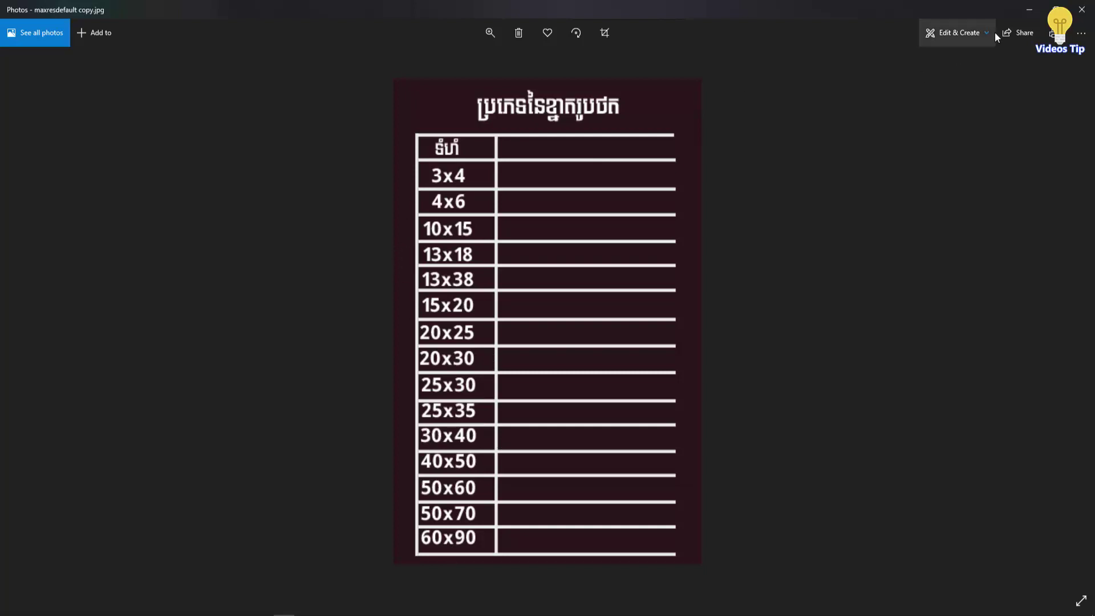
click(1029, 9)
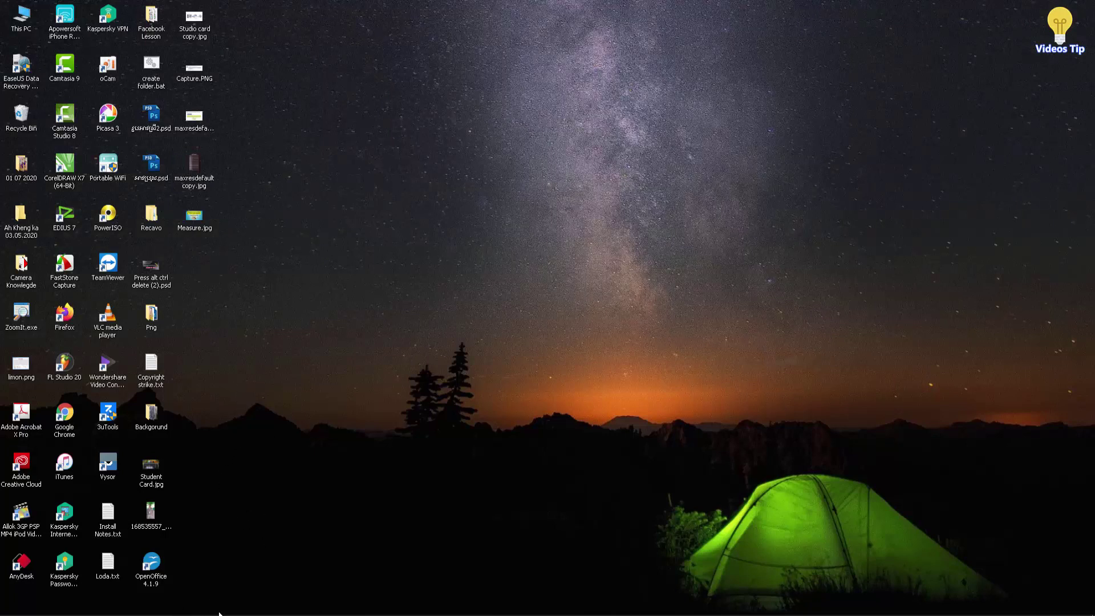
- Browse to cc > Ok > 20x25_25x30 and open 25x30 Do (1).jpg in Photoshop
double_click(20, 220)
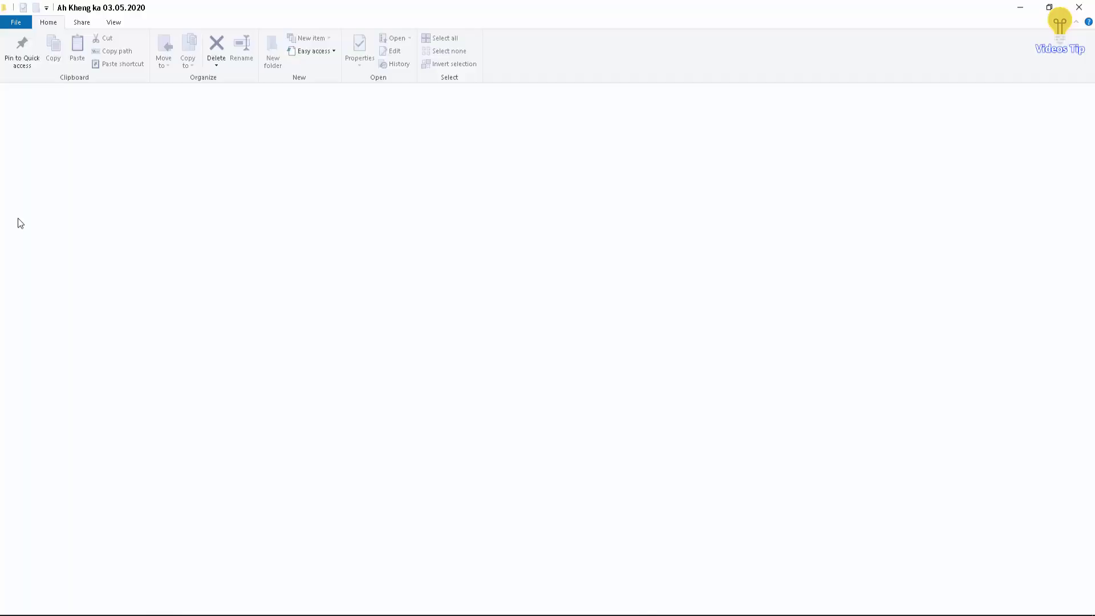
double_click(258, 147)
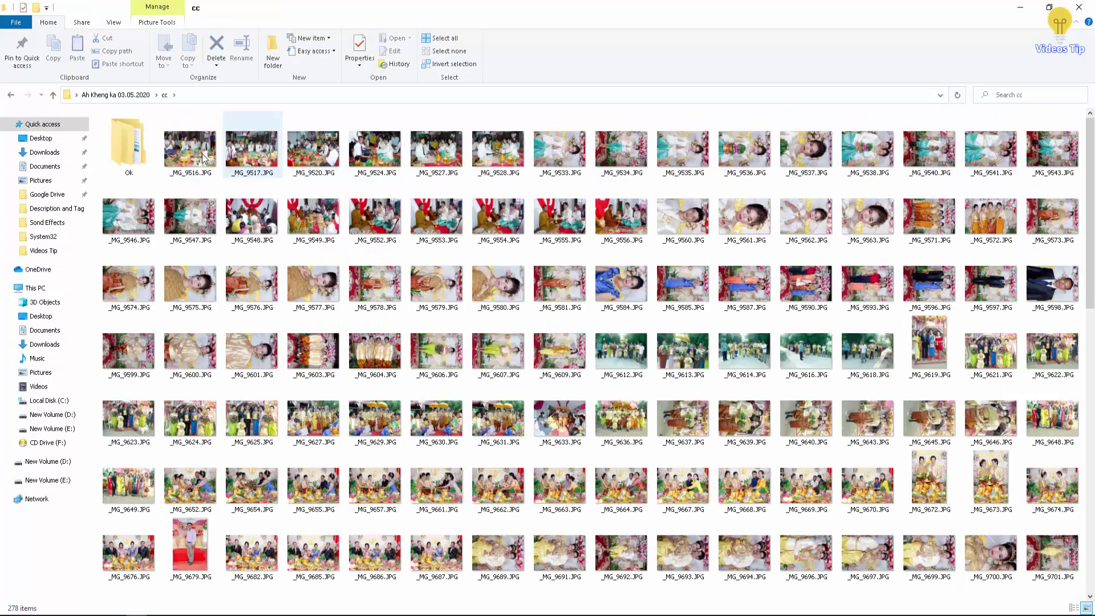
click(130, 156)
double_click(130, 157)
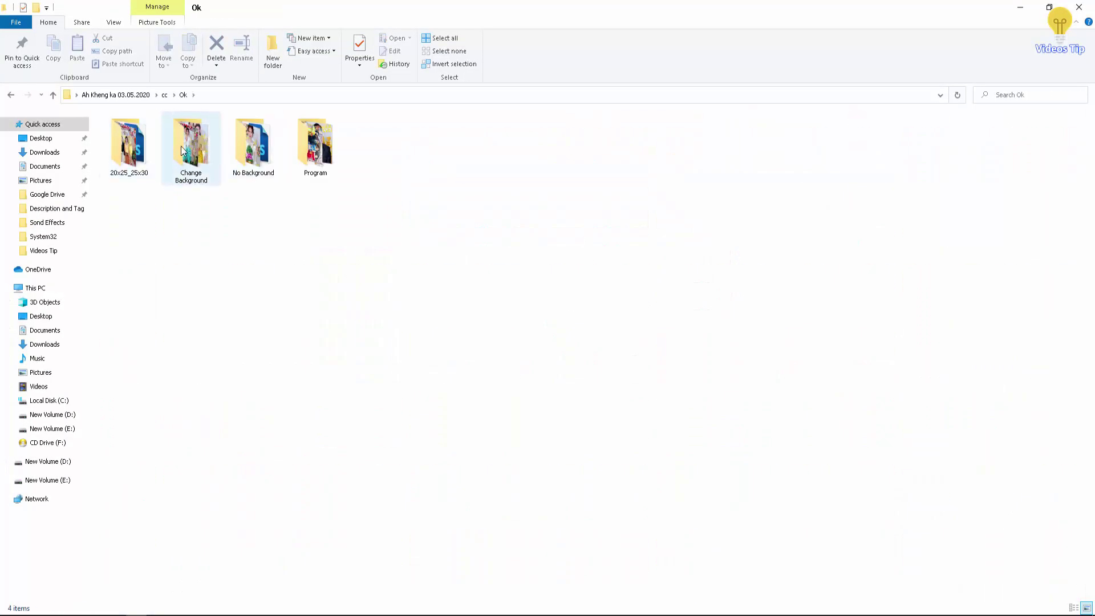
double_click(138, 148)
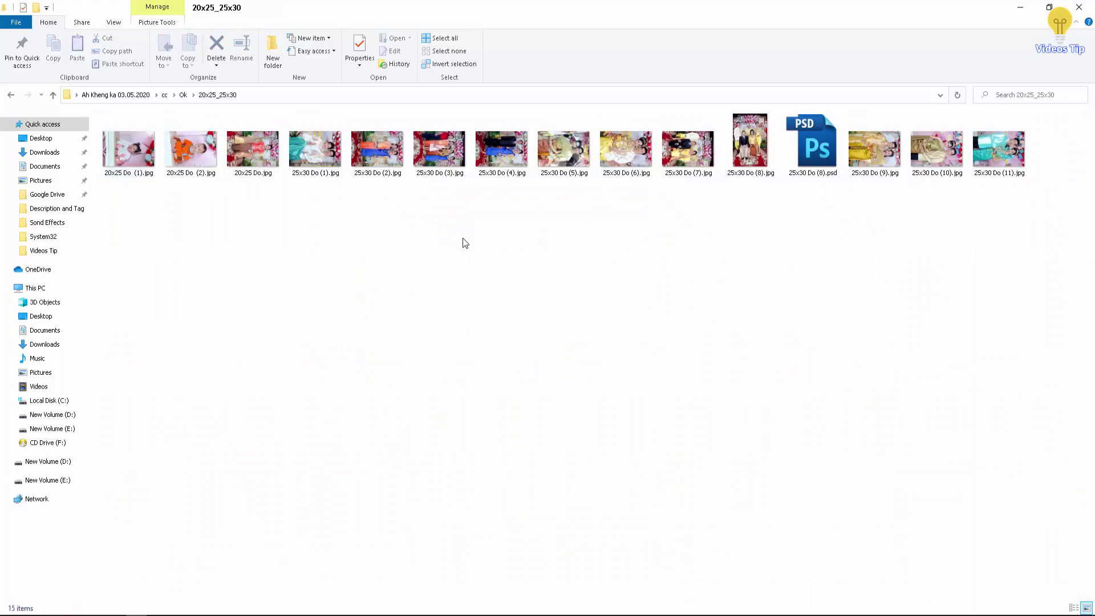
click(314, 164)
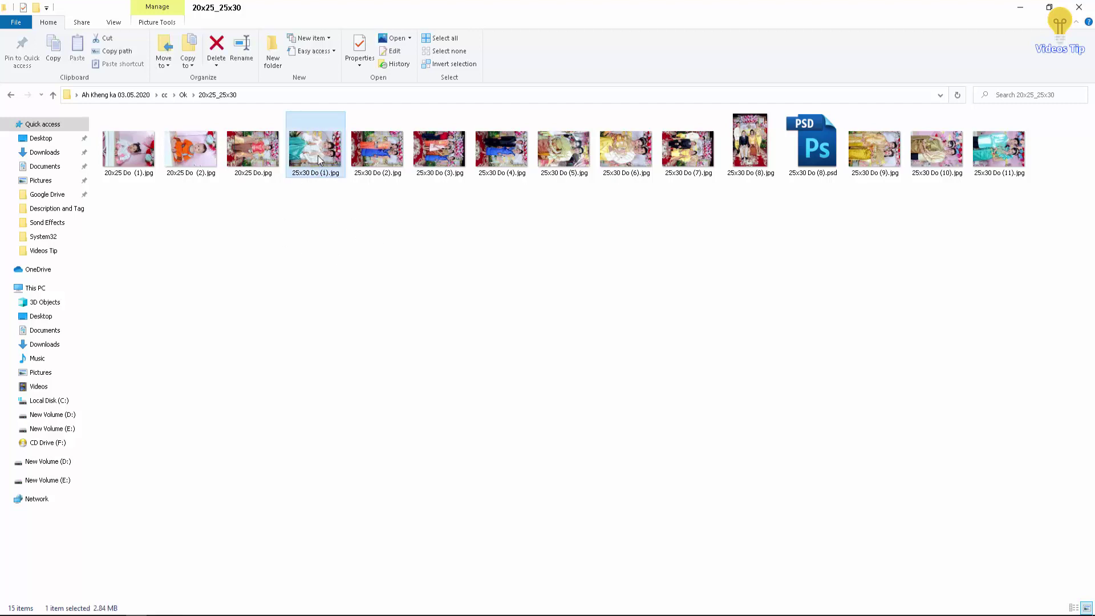
mouse_move(312, 146)
mouse_down()
mouse_move(197, 614)
mouse_move(363, 413)
mouse_up()
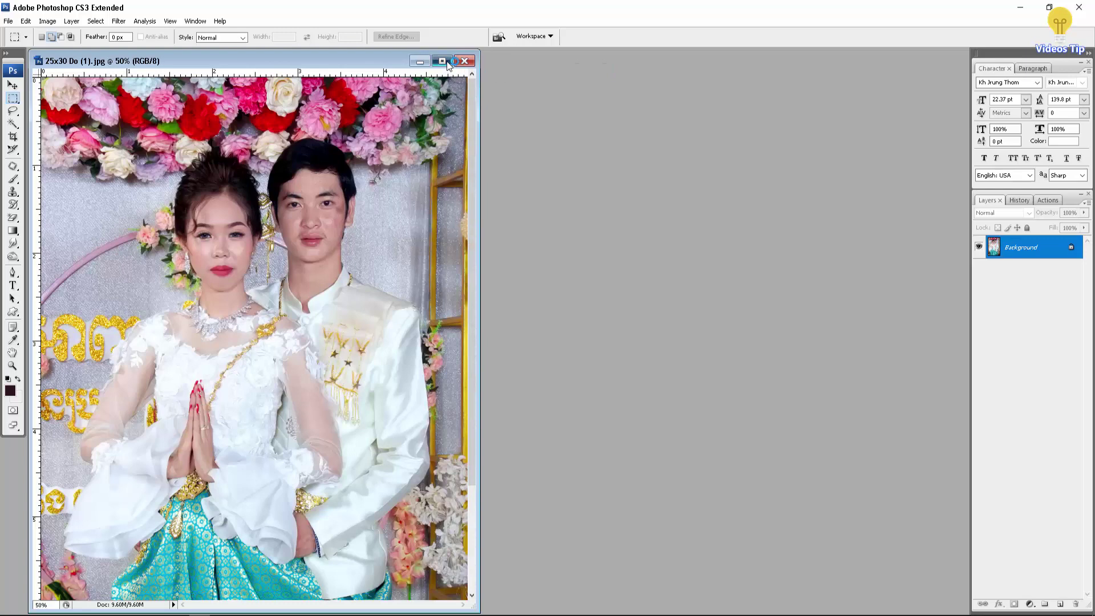
- Maximize and fit the portrait on screen, zoomed out slightly, after rechecking the size chart
click(442, 61)
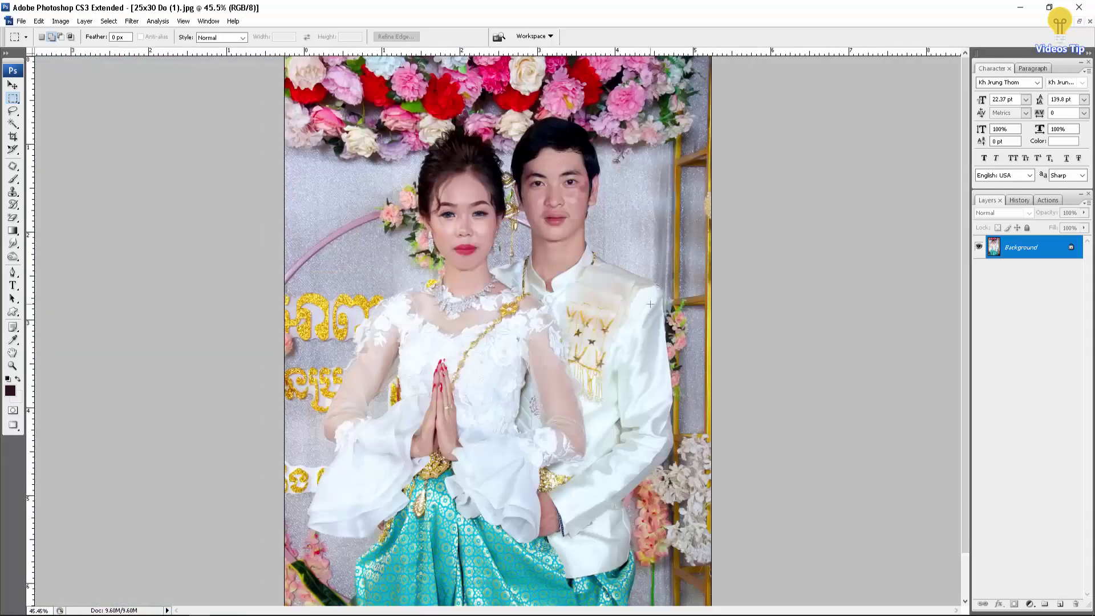
key(ctrl+0)
key(ctrl+minus)
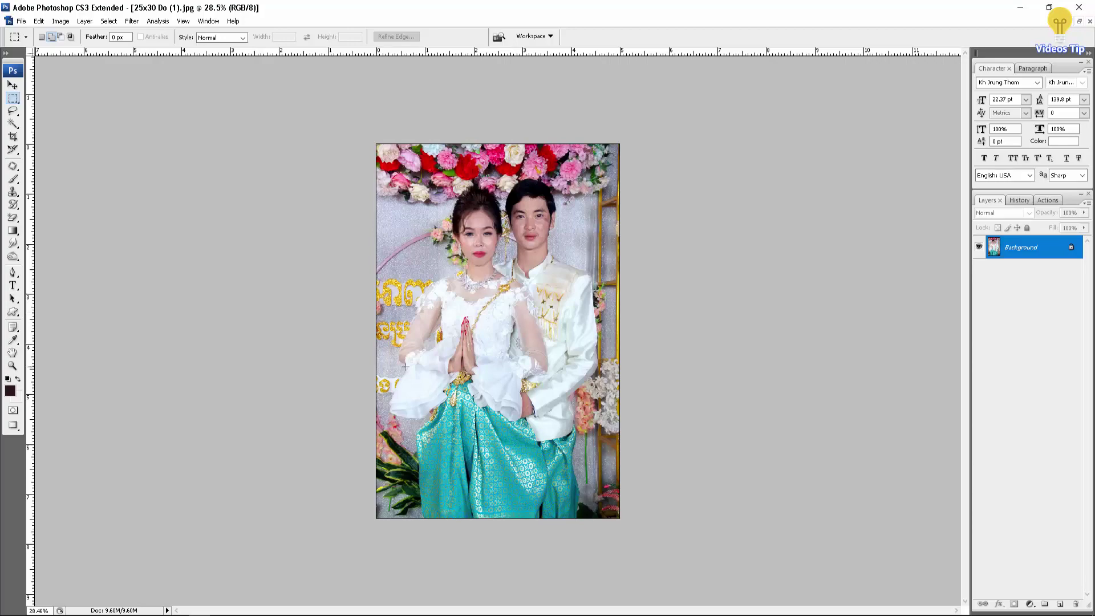
key(alt+Tab)
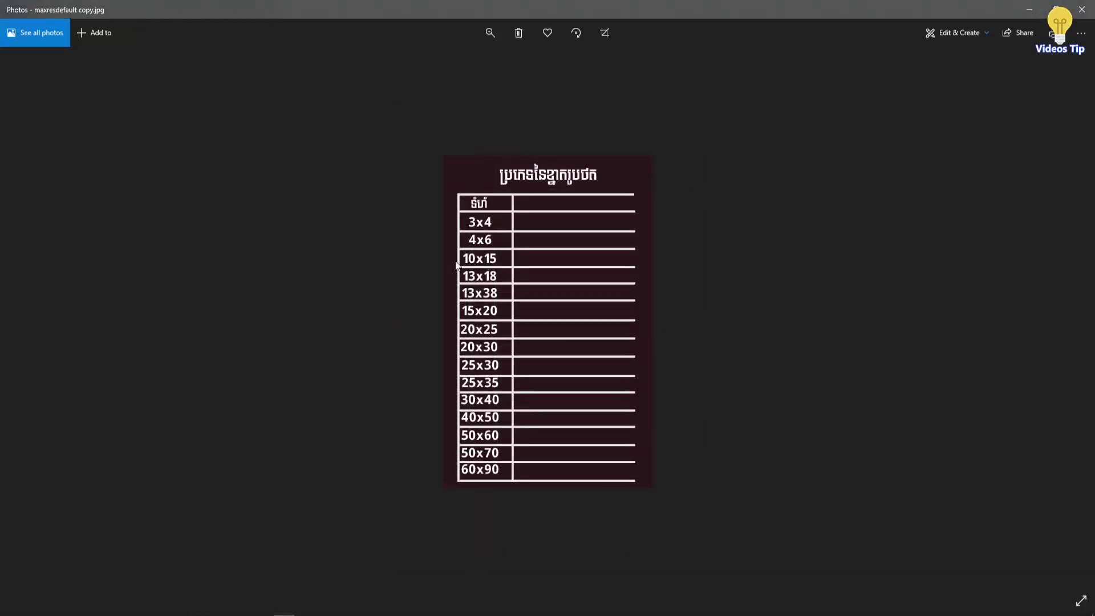
click(1029, 12)
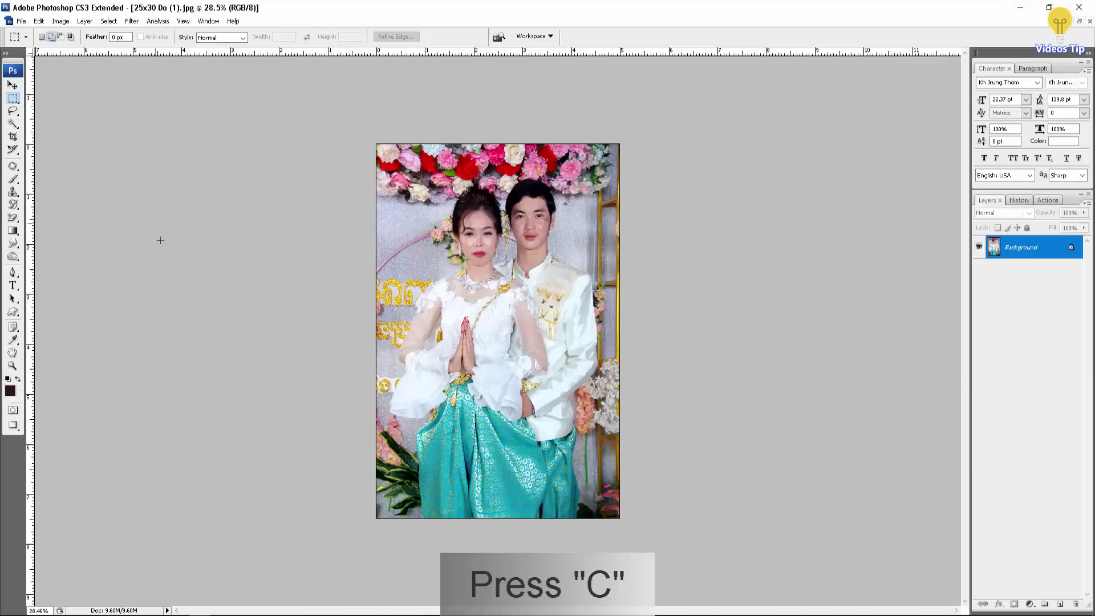
- Set the Crop tool to a fixed 10 cm width and 15 cm height
key(c)
double_click(65, 36)
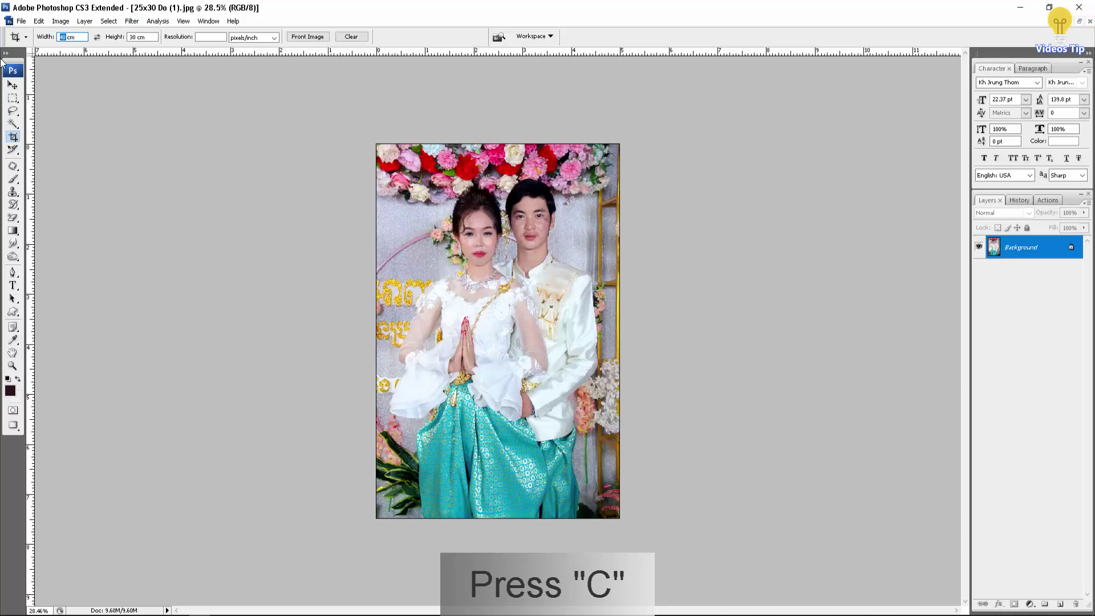
text(63)
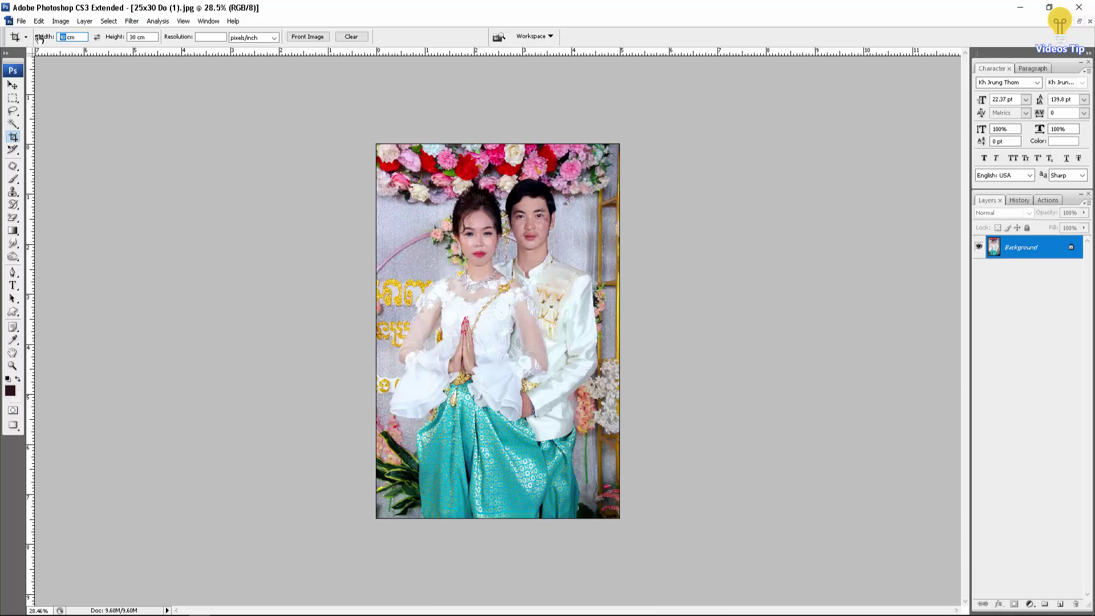
key(Return)
text(10)
key(Tab)
text(15)
key(Return)
- Draw a 10 × 15 cm crop frame, tighten and raise it on the couple, and apply it
drag(376, 144, 628, 512)
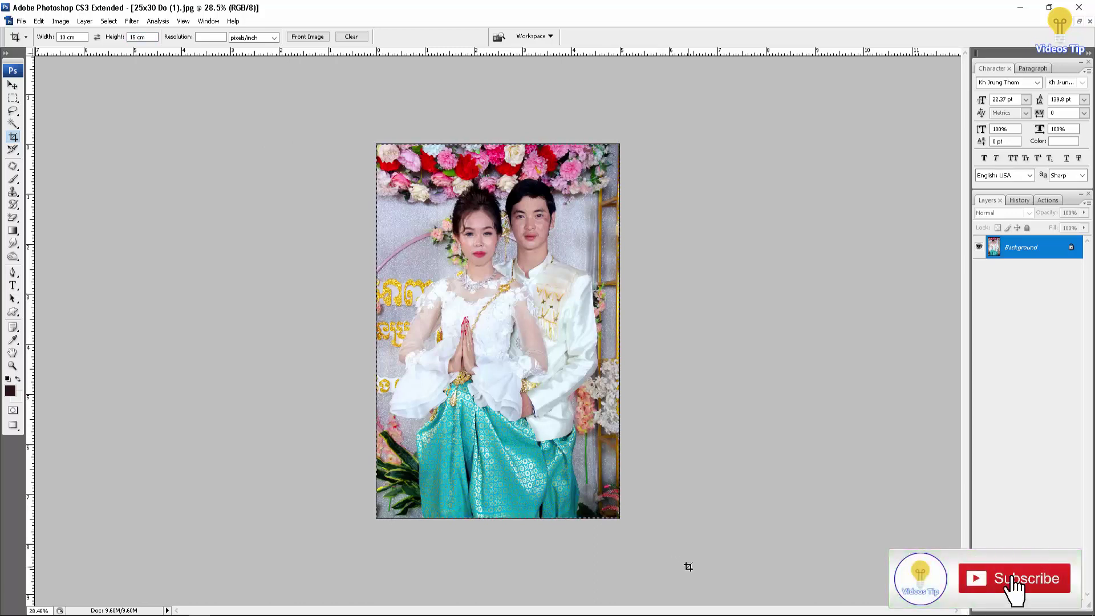
drag(689, 568, 689, 568)
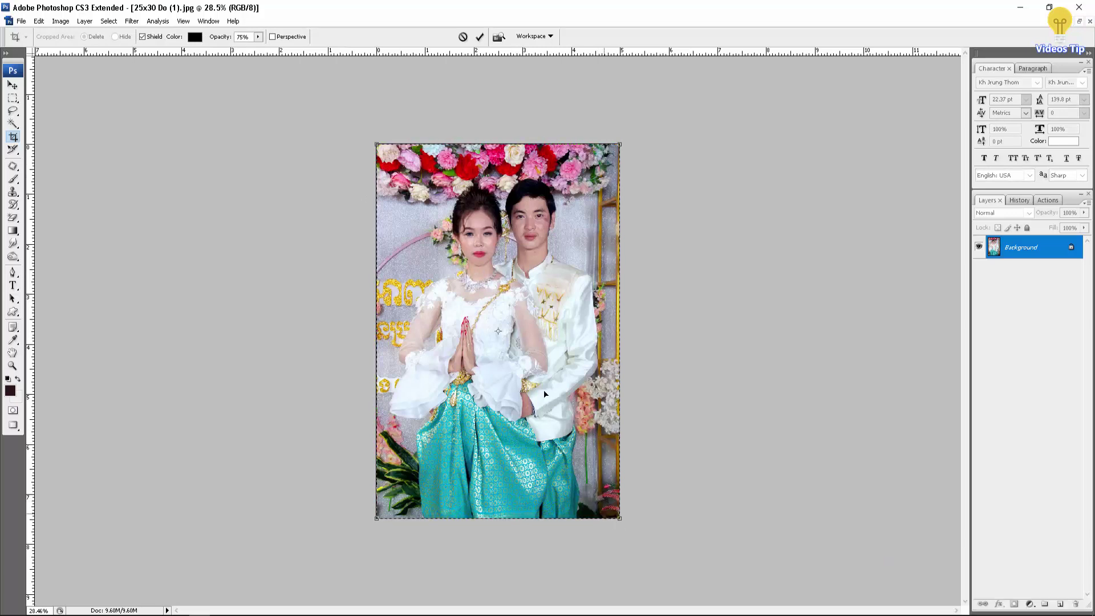
drag(377, 145, 392, 168)
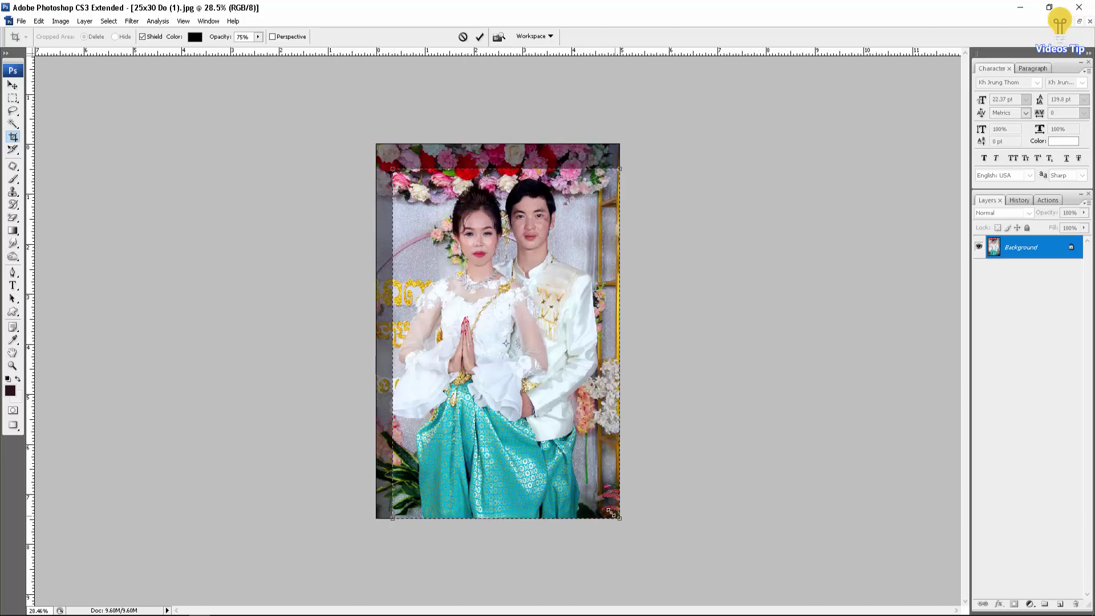
drag(614, 519, 608, 500)
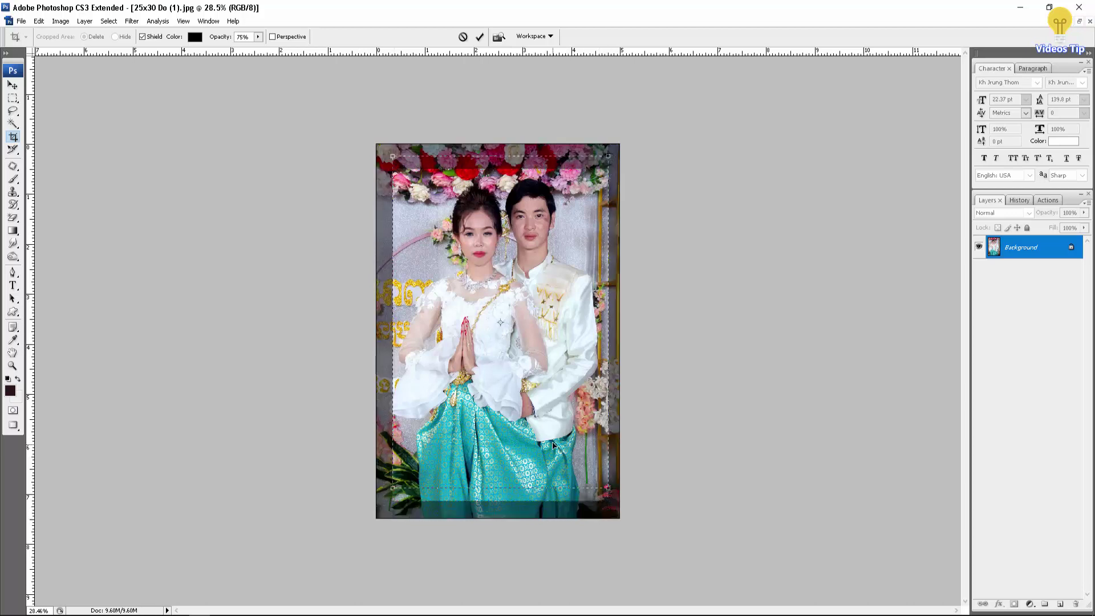
drag(554, 461, 553, 440)
key(Return)
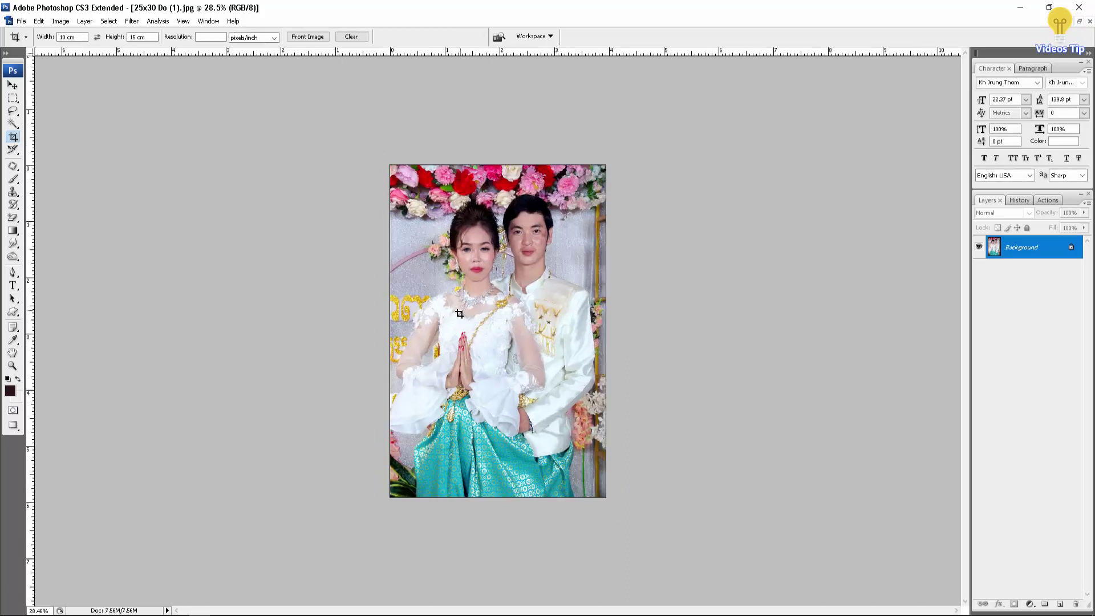
- Cycle the screen display modes and bring up the document's title-bar menu
key(f)
key(f)
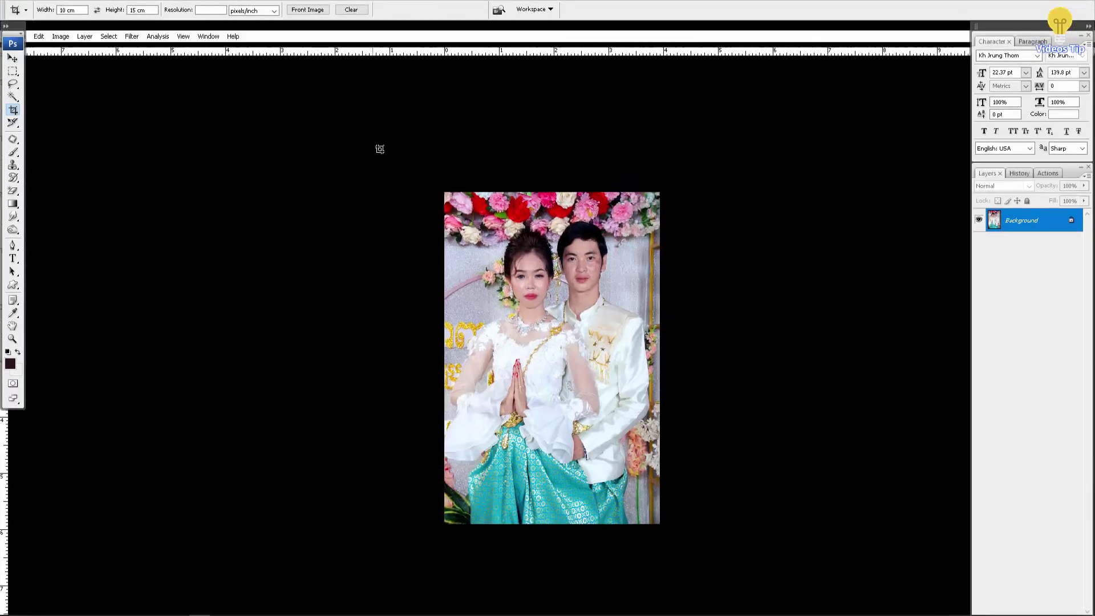
key(f)
right_click(352, 66)
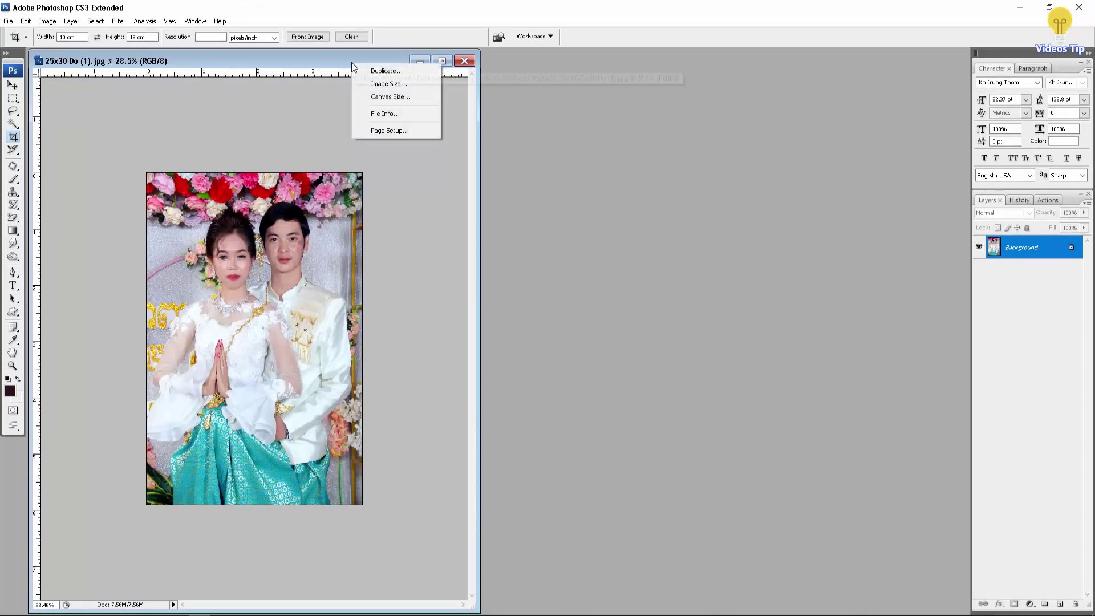
- Check the cropped size in Canvas Size with units in centimetres, closing without changes
click(392, 100)
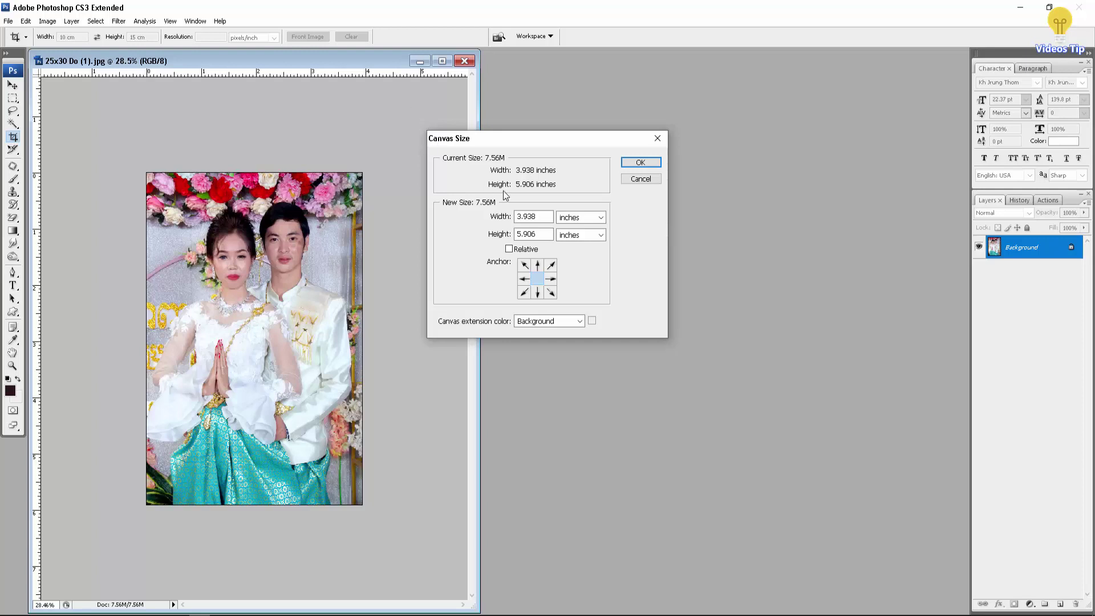
click(598, 218)
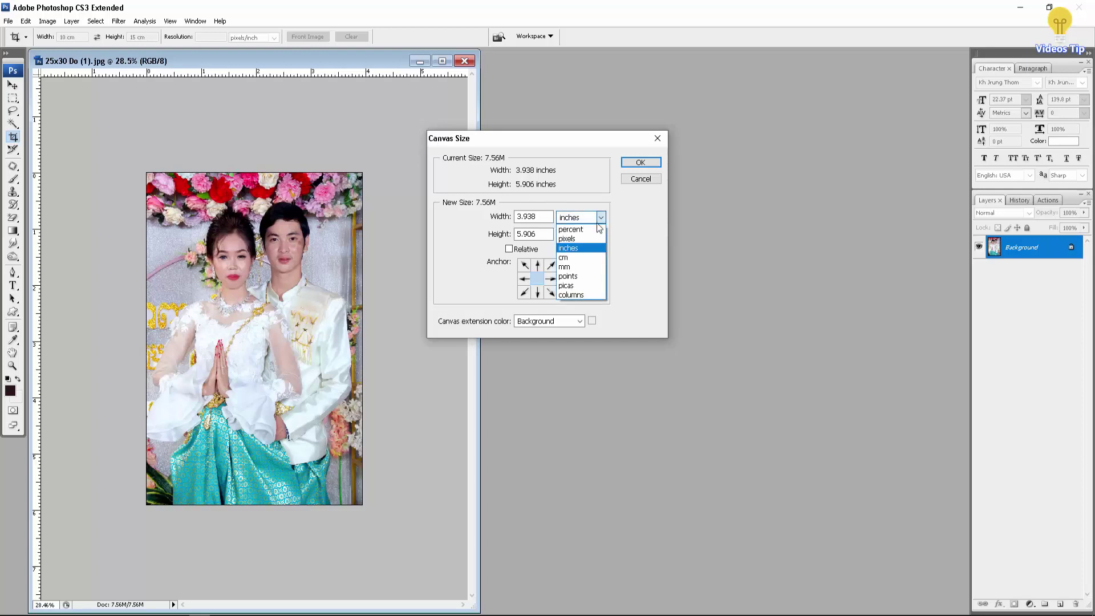
click(587, 258)
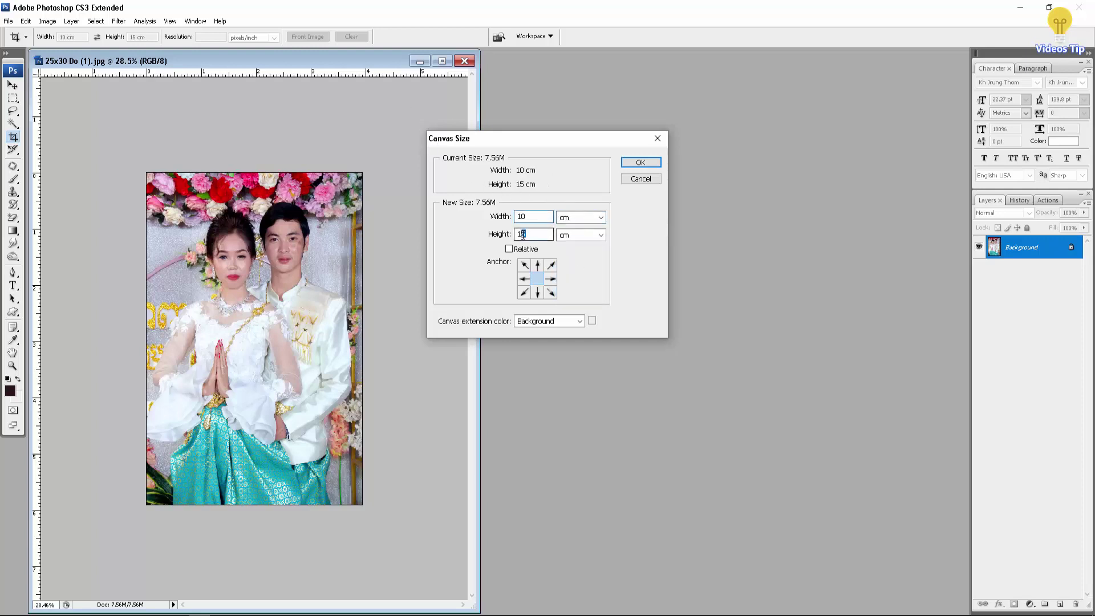
click(657, 138)
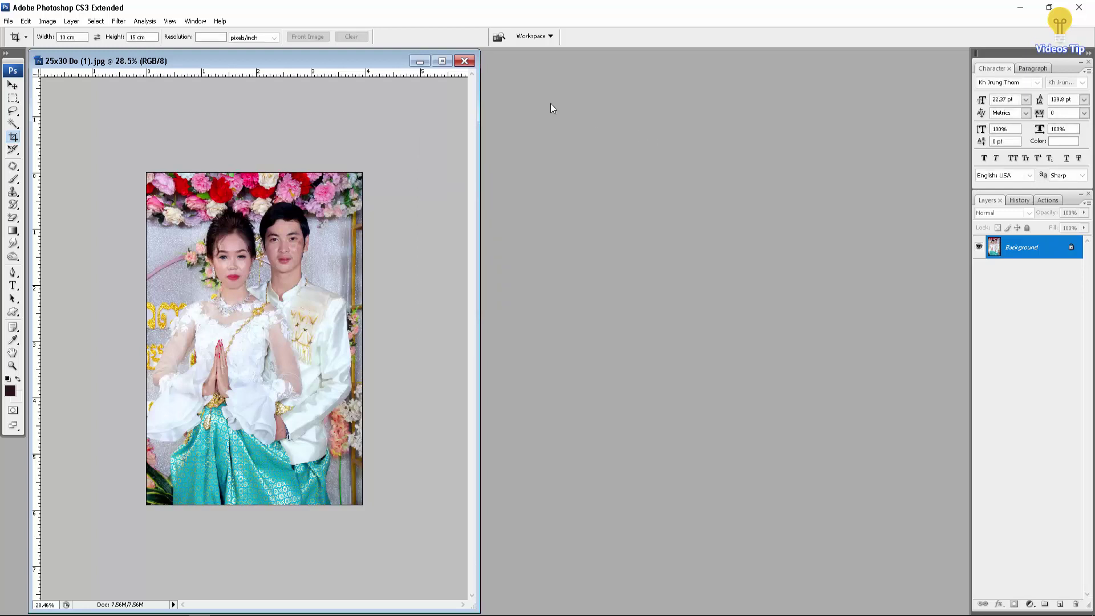
- Maximize the document, undo the crop, and glance at the print-size chart
click(442, 61)
key(ctrl+z)
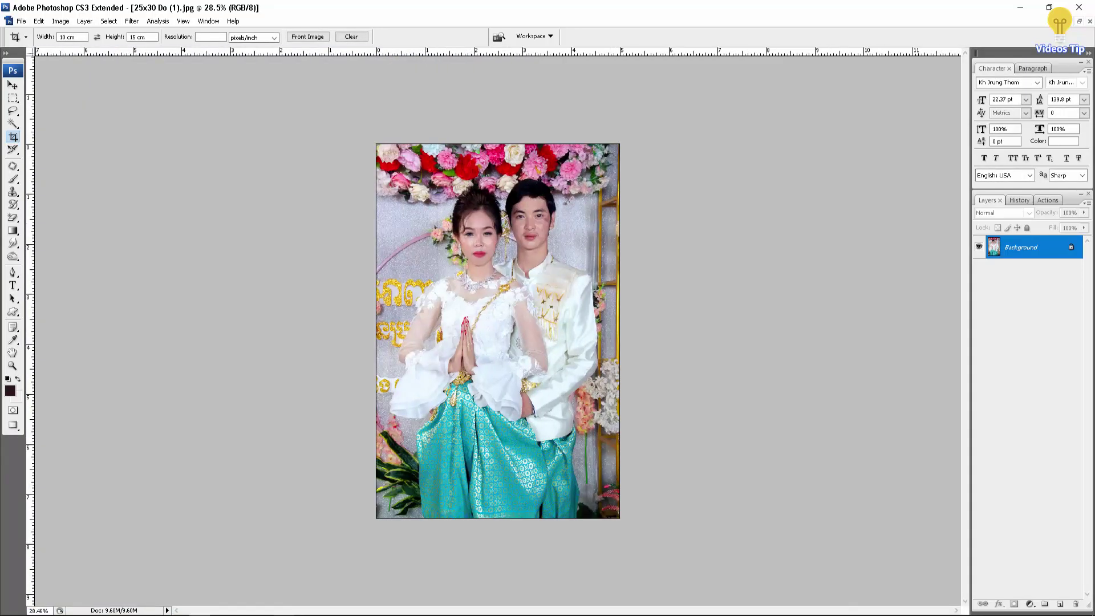
click(284, 614)
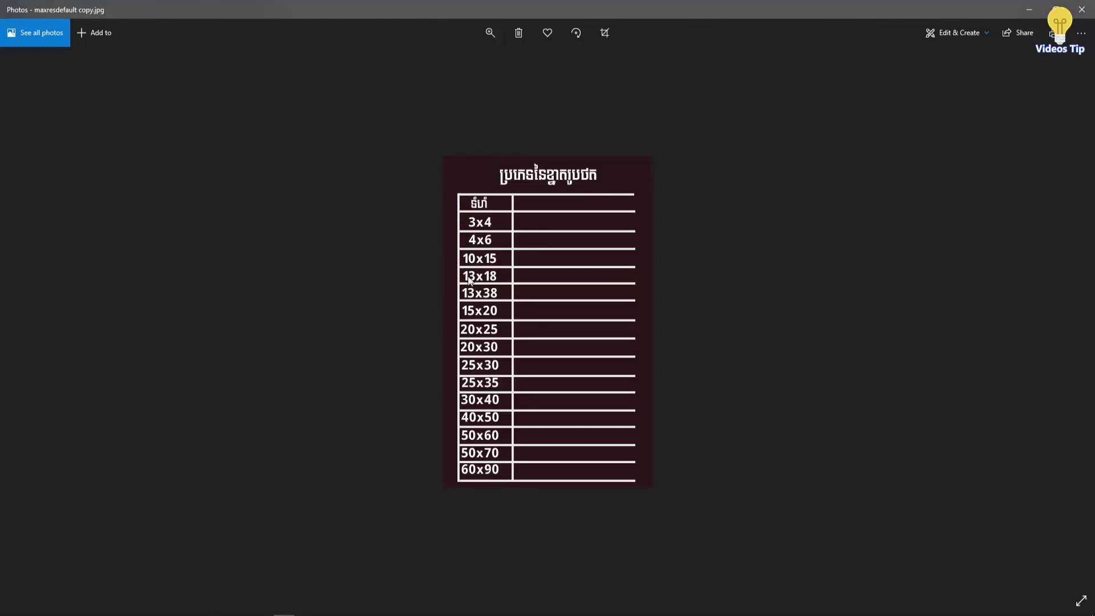
click(1025, 12)
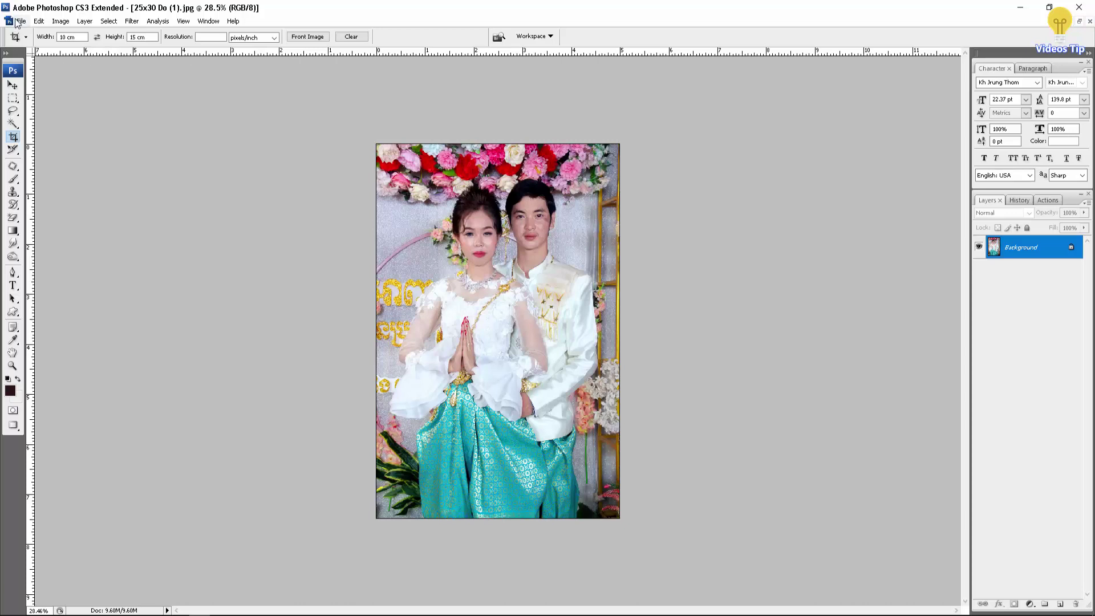
- Set the Crop tool to 13 cm wide by 18 cm tall
double_click(64, 37)
text(13)
key(Tab)
text(18)
- Apply a crop frame shifted down to trim the top, in a floating window
drag(362, 138, 670, 461)
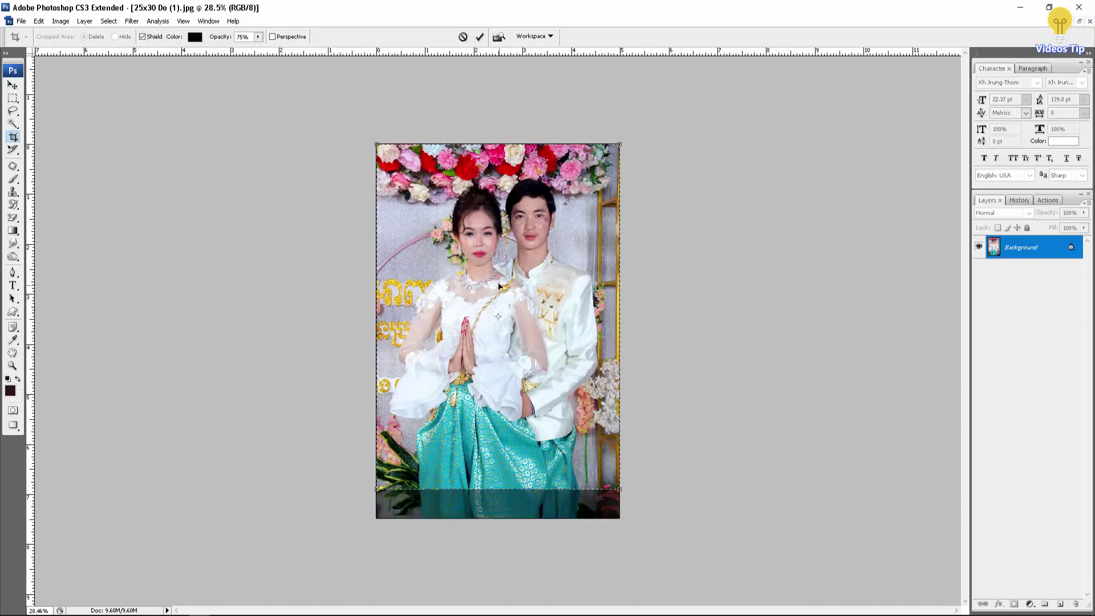
drag(494, 244, 493, 264)
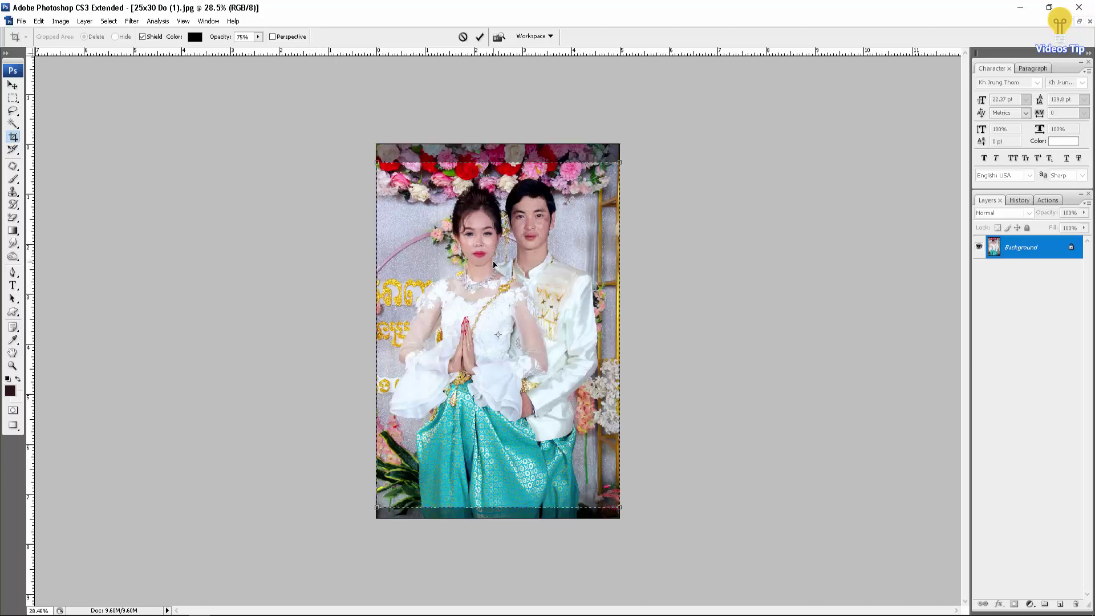
key(Return)
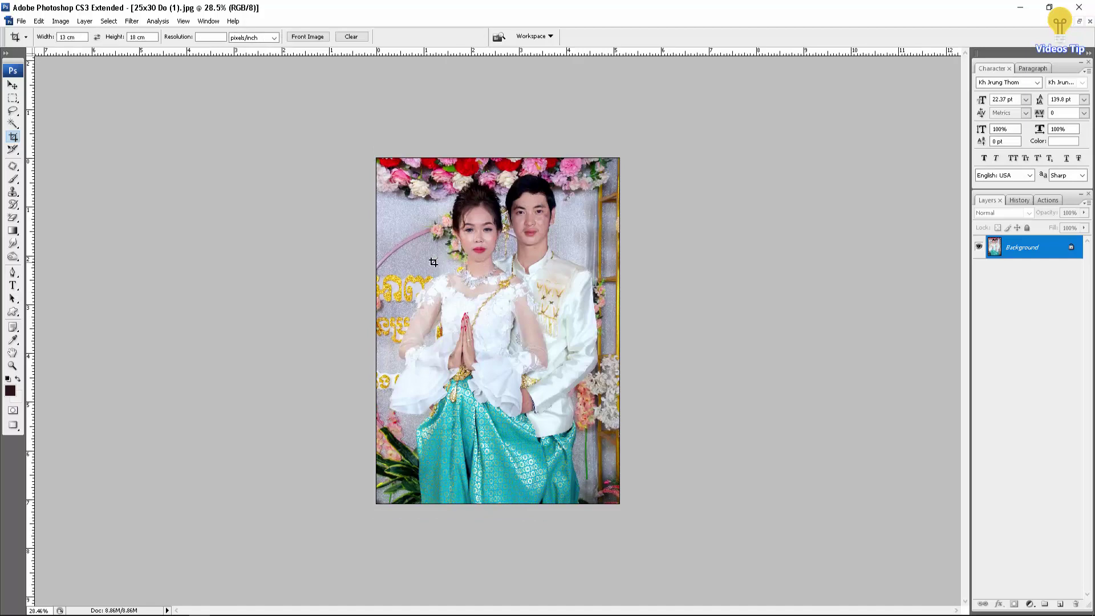
key(f)
key(f)
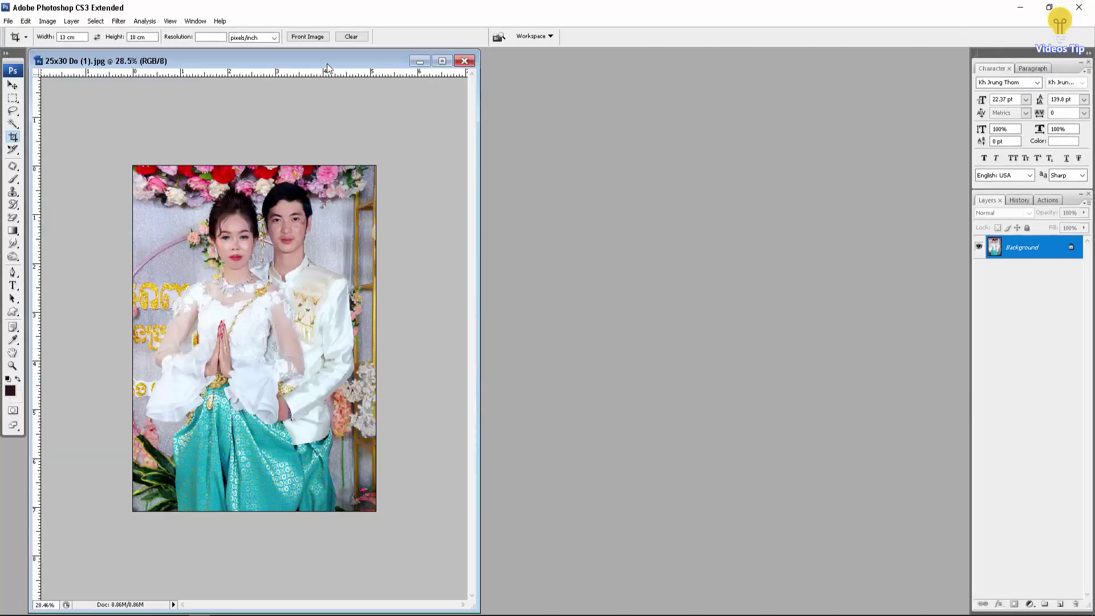
right_click(330, 60)
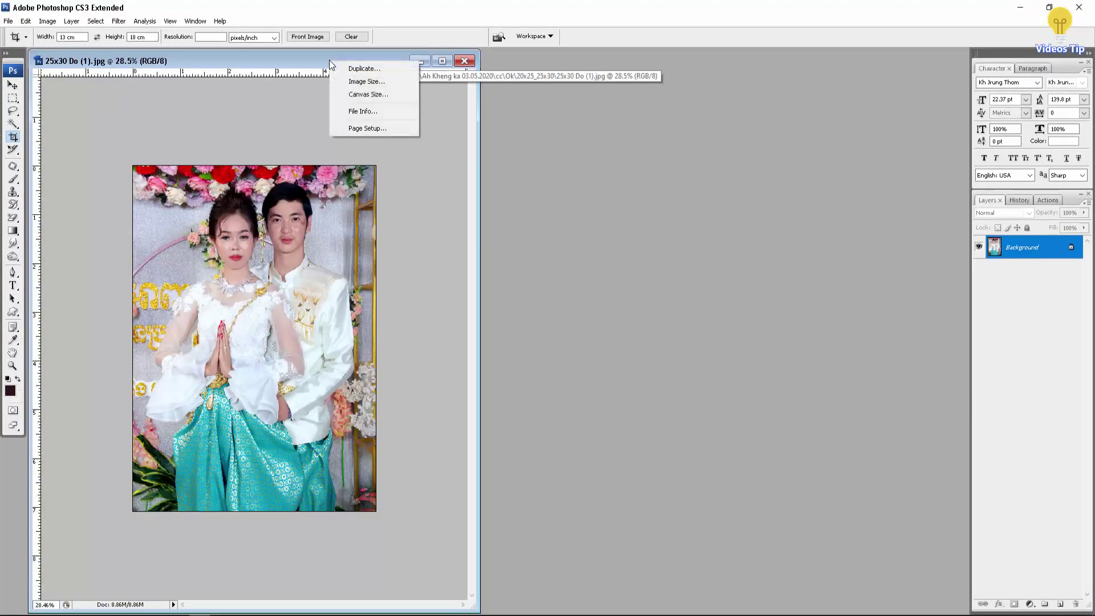
click(368, 94)
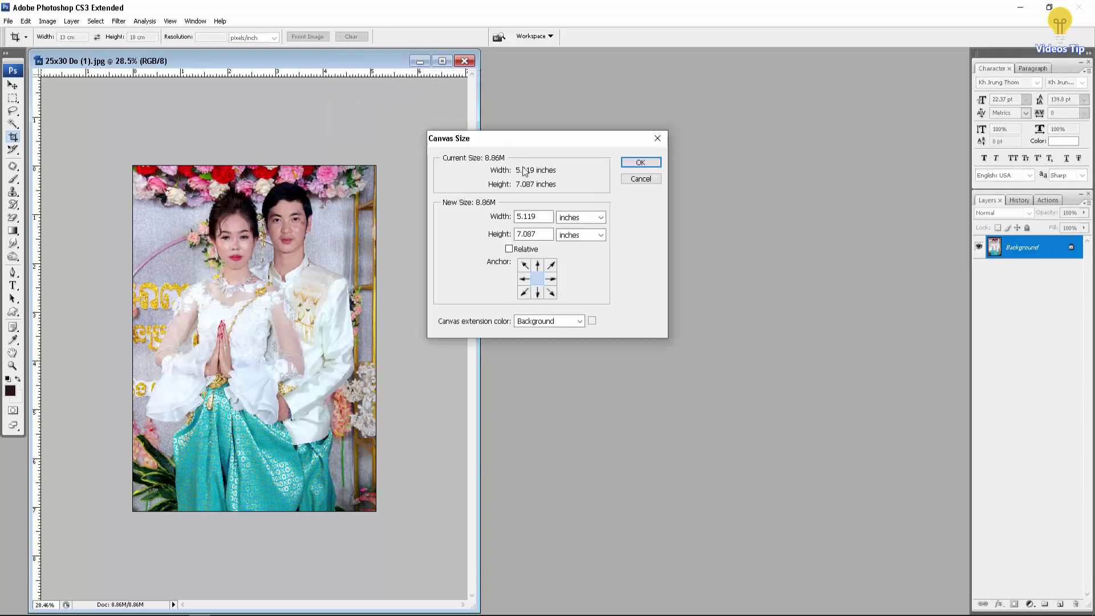
click(569, 221)
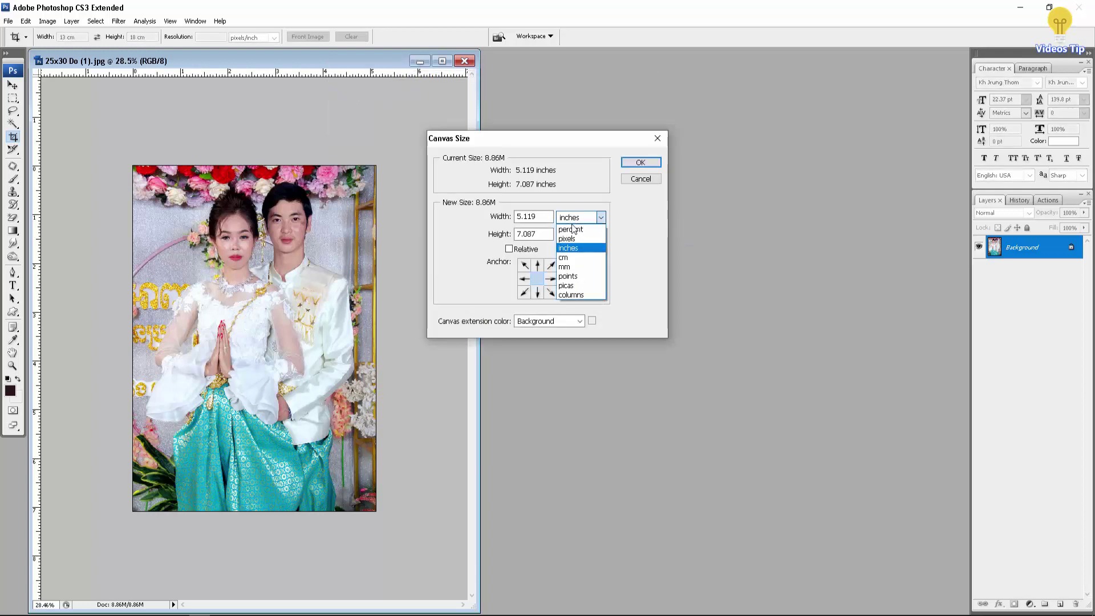
click(575, 262)
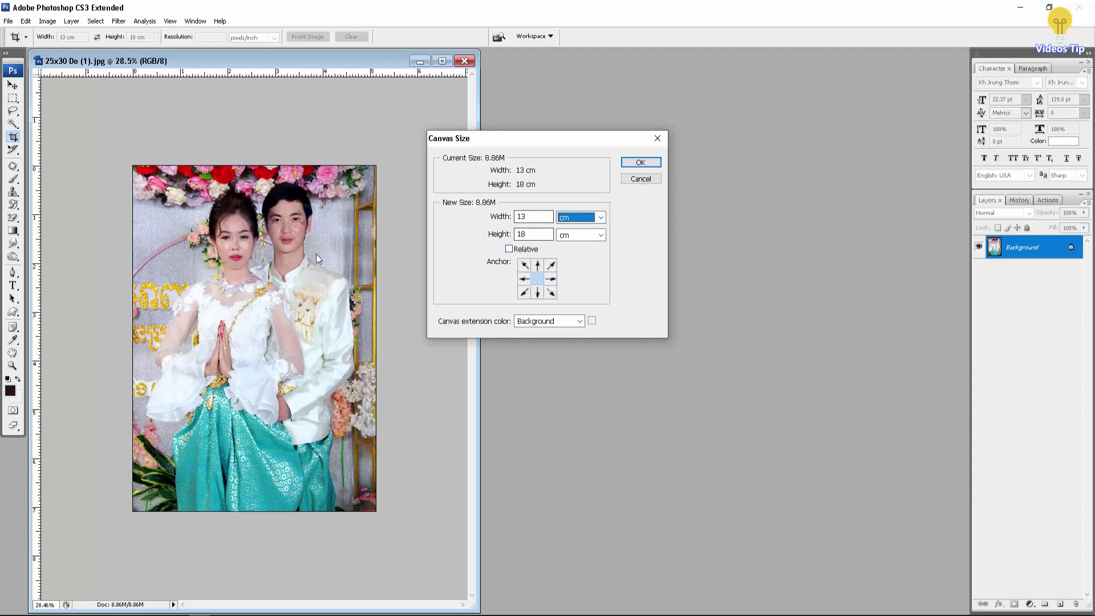
click(657, 138)
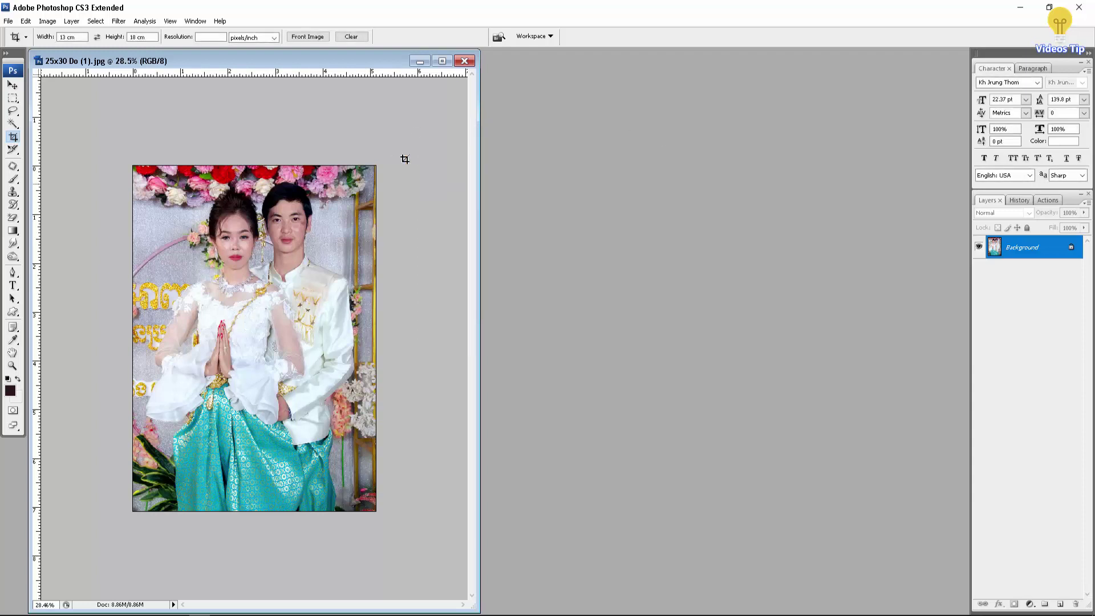
click(442, 61)
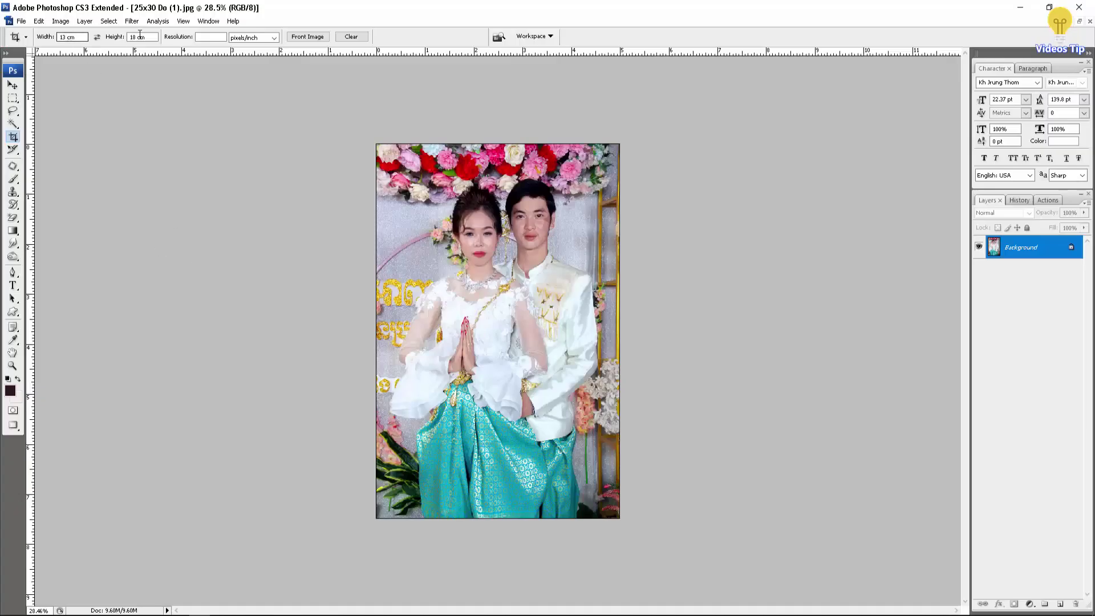
- Change the crop height to 30 cm
double_click(136, 37)
text(30)
- Draw a crop frame over the photo and shift it right onto the couple
drag(346, 121, 756, 520)
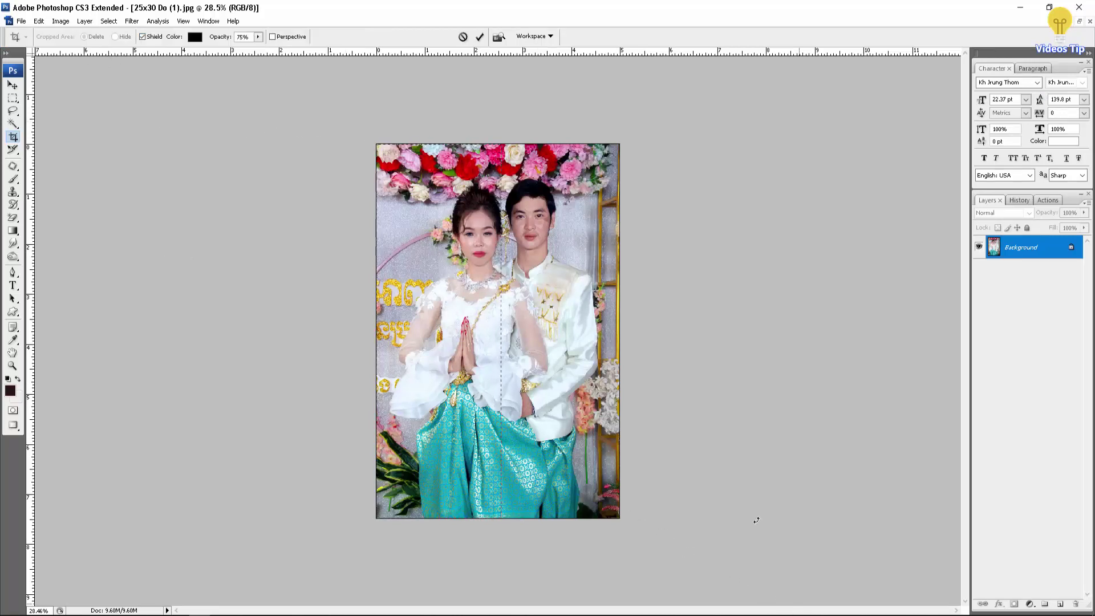
mouse_move(469, 421)
mouse_down()
mouse_move(511, 421)
mouse_move(498, 419)
mouse_up()
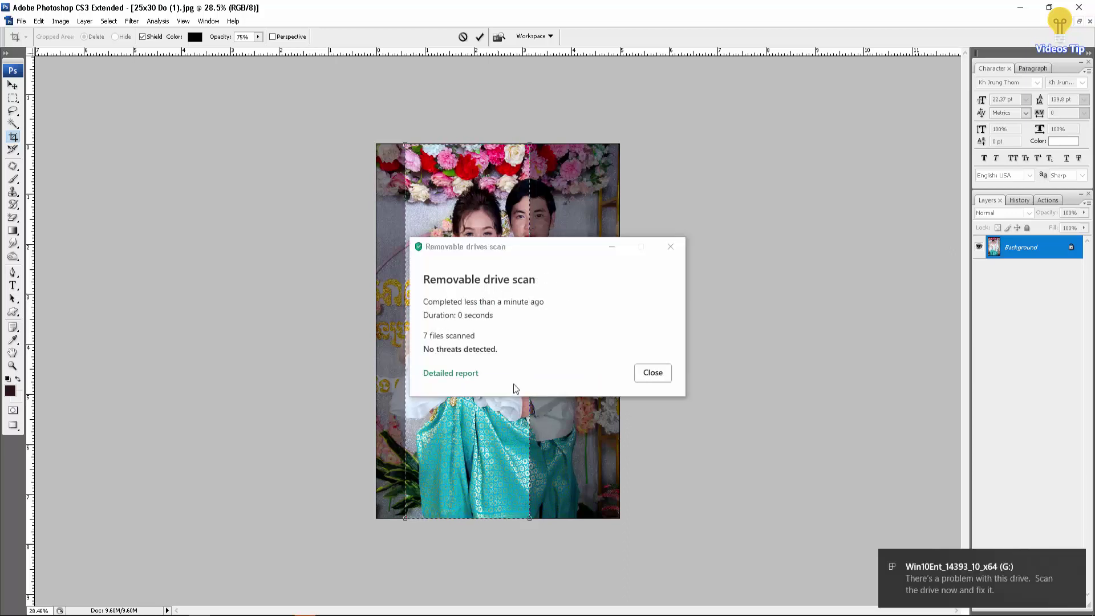
- Dismiss the drive scan report and open AX9A8041.jpg from New folder on drive G: in Photos
click(671, 244)
key(super+e)
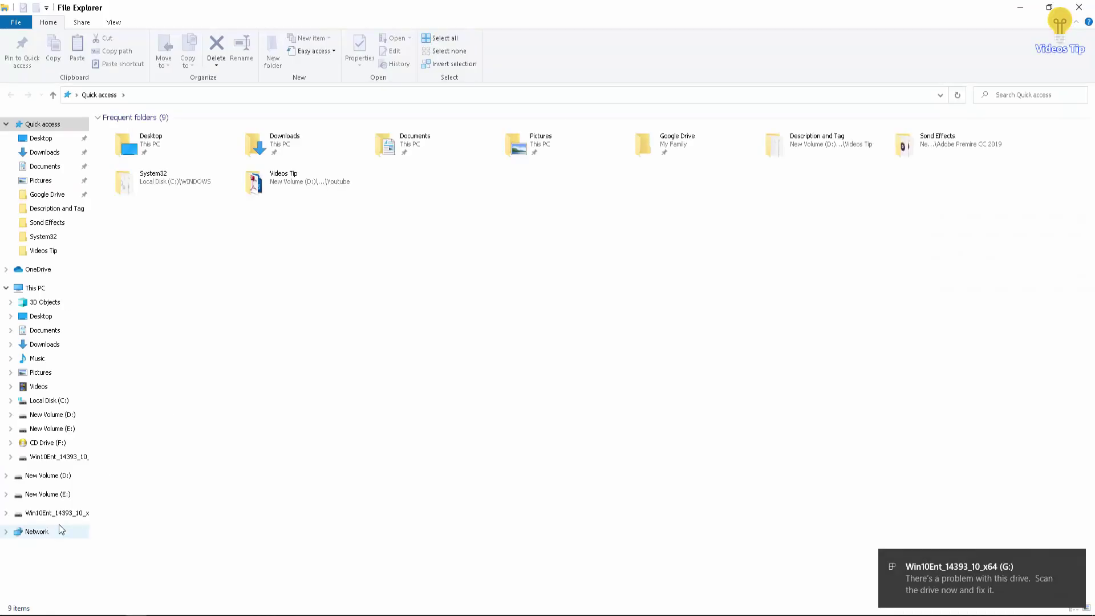
click(57, 512)
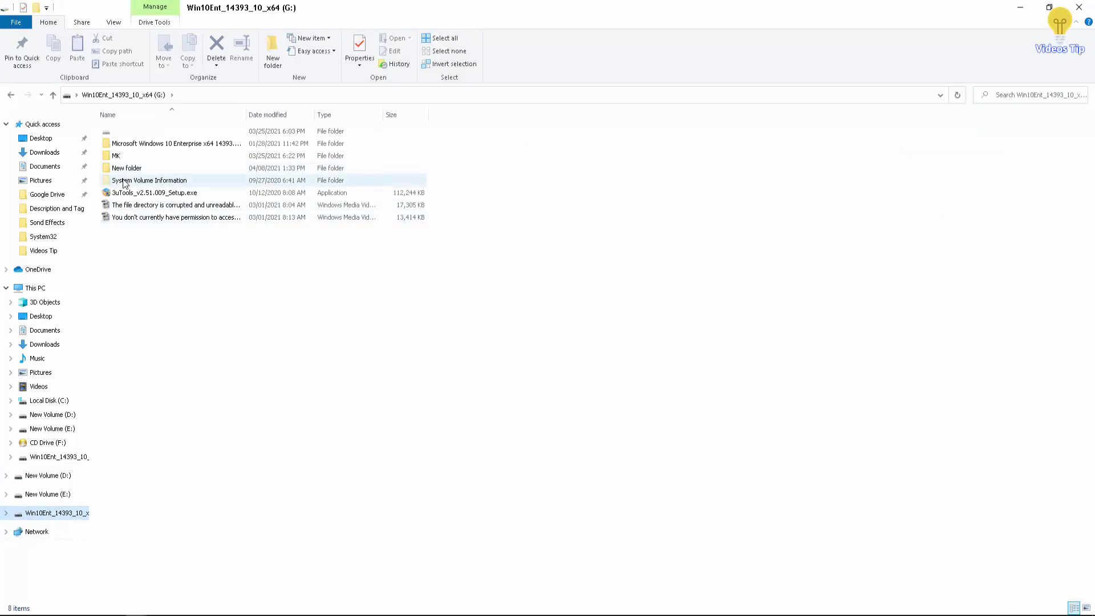
click(130, 170)
double_click(130, 170)
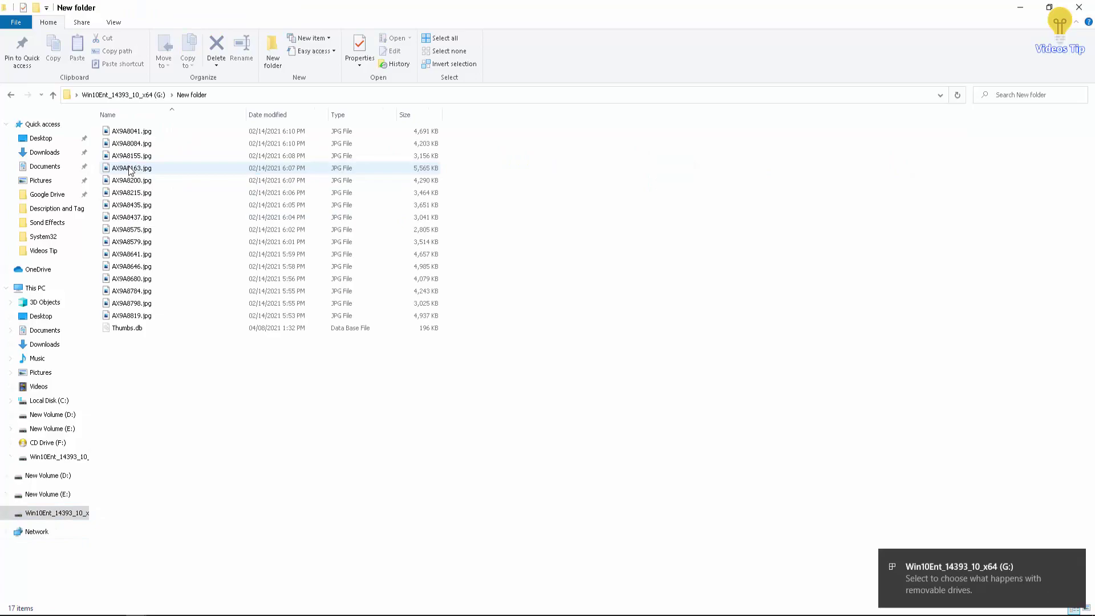
double_click(135, 127)
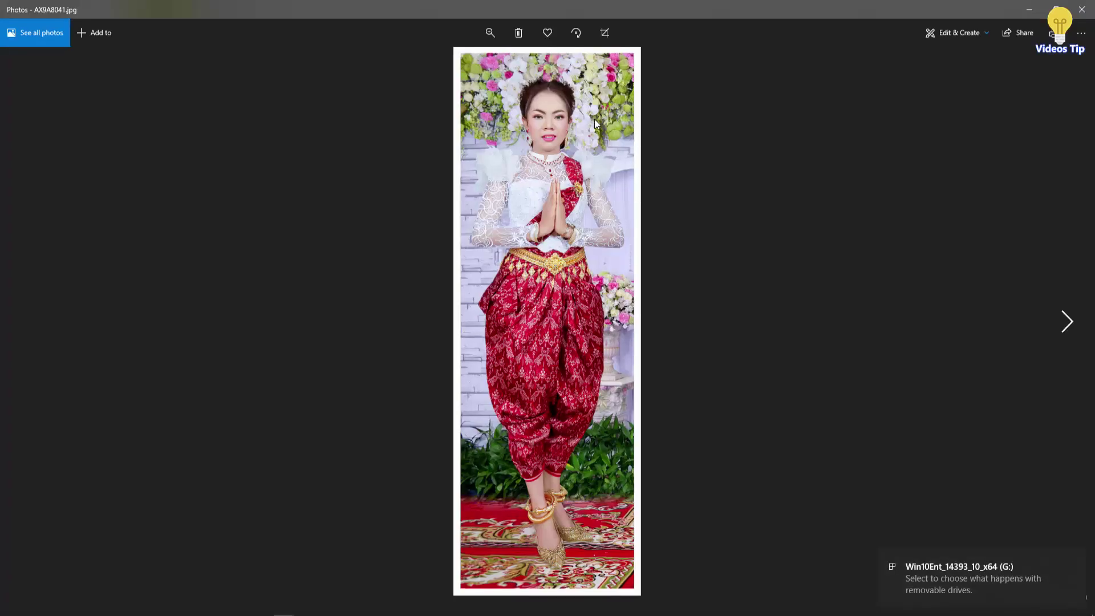
- Page through the New folder portraits to AX9A8819.jpg, then close the Photos viewer
key(Right)
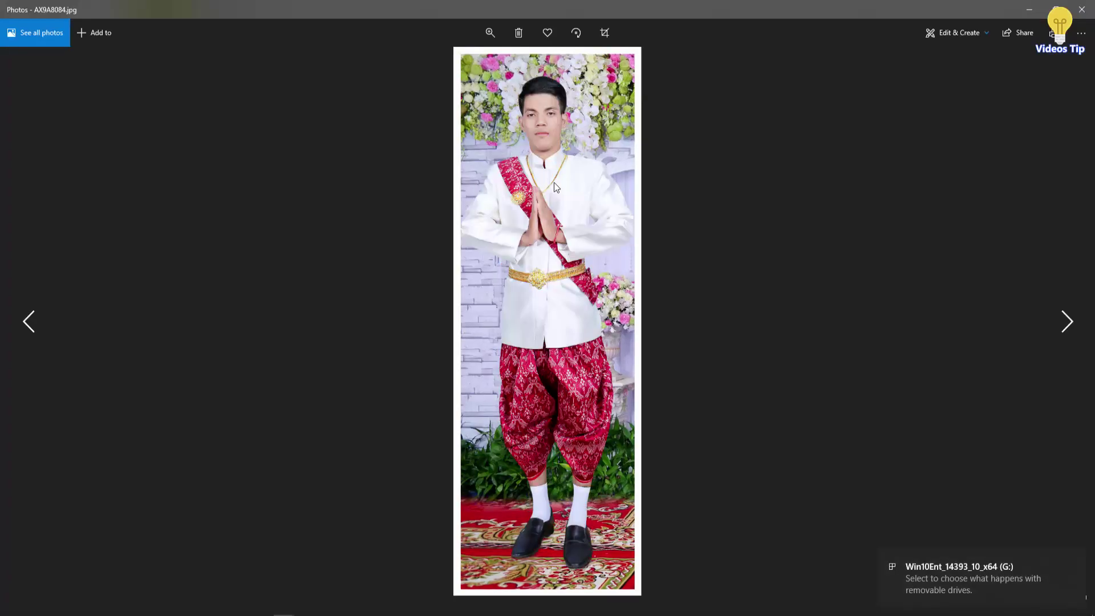
key(Right)
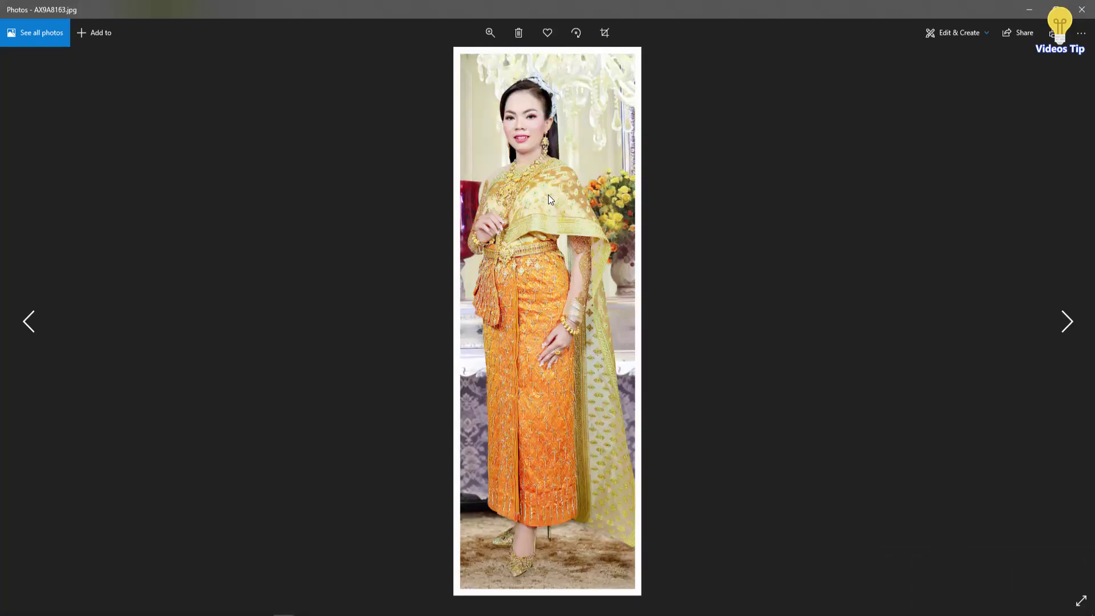
scroll(545, 183, up, 1)
scroll(545, 183, down, 2)
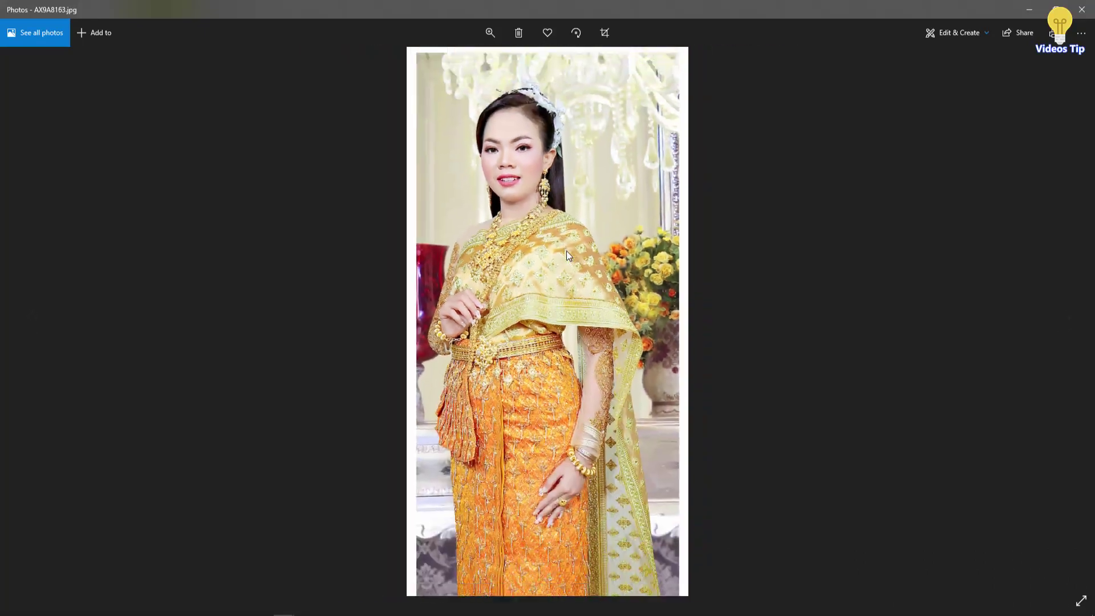
key(Right)
key(Right)
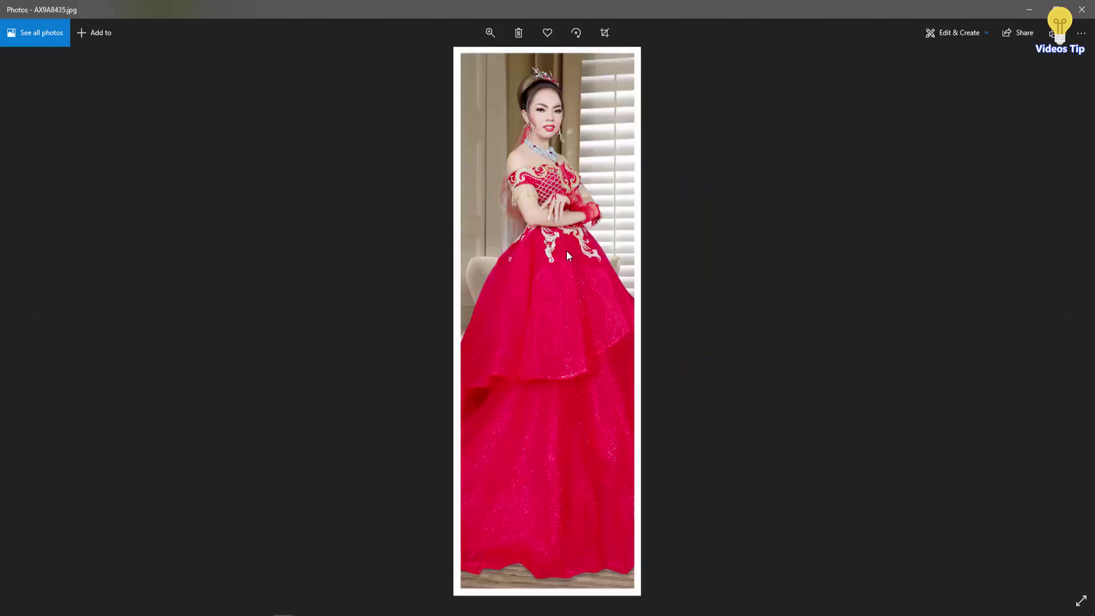
key(Right)
key(Right)
key(Right)
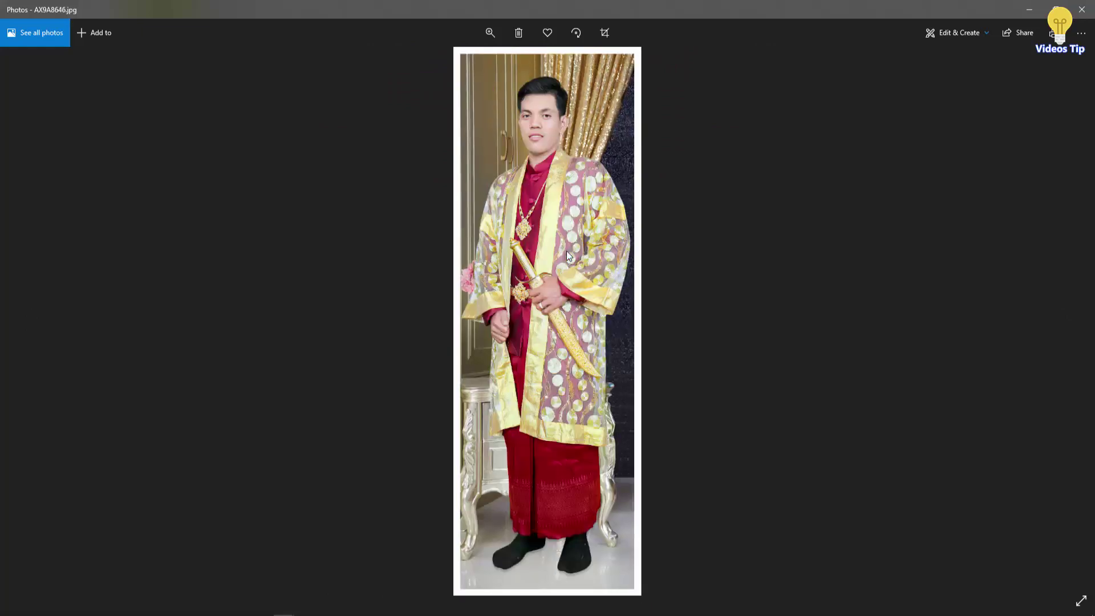
key(Right)
key(Right)
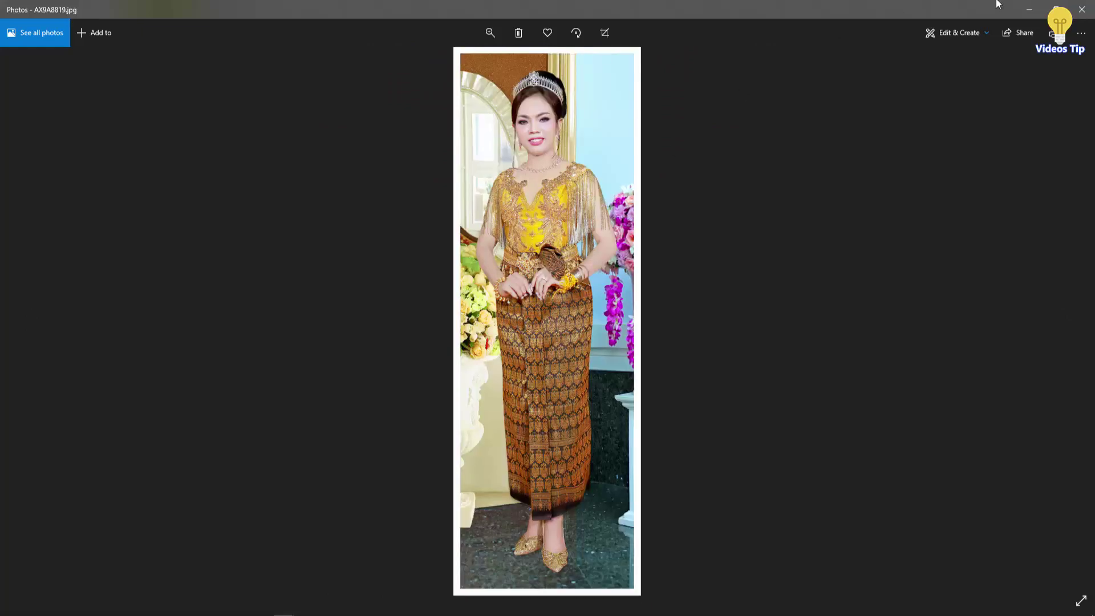
click(1082, 9)
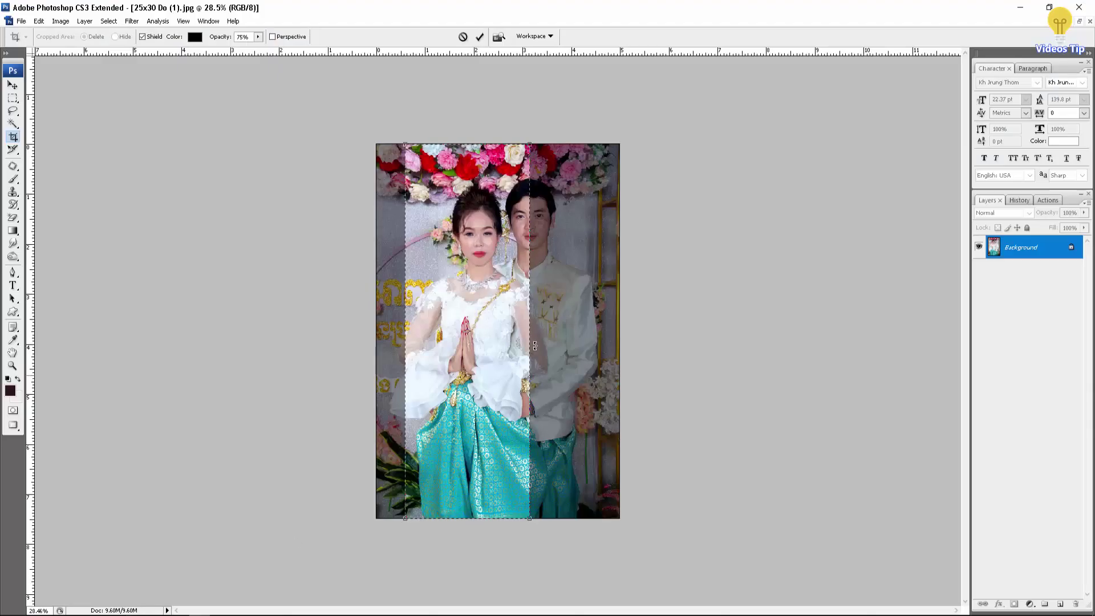
- Apply the narrow 13 x 38 cm crop, then undo it
key(Return)
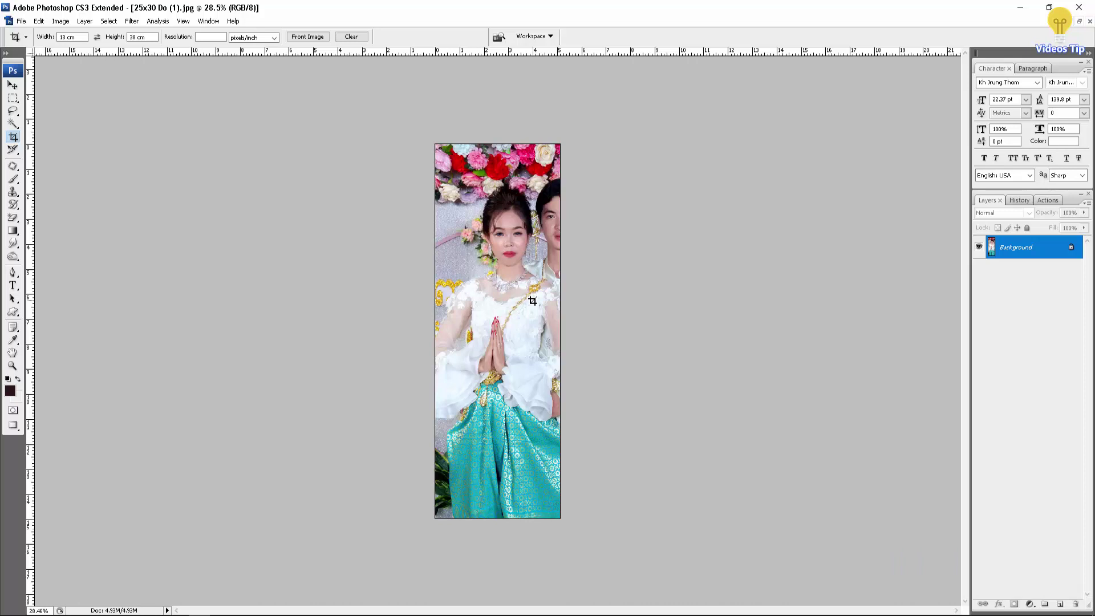
key(ctrl+z)
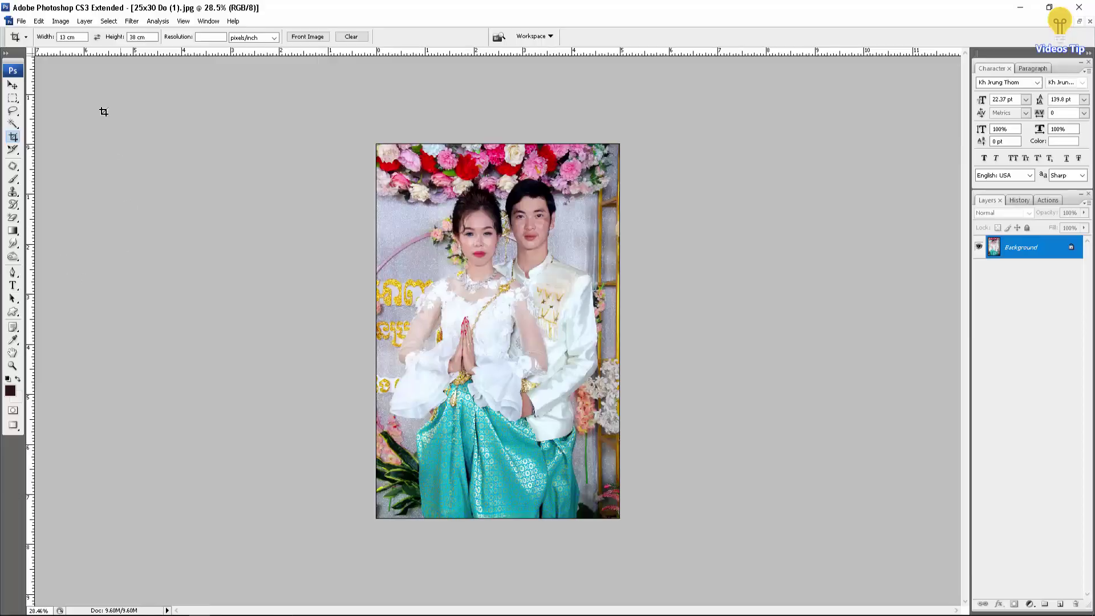
- Crop the wedding photo to 15 x 20 cm, framing from the top to near the bottom
click(64, 37)
double_click(65, 37)
text(12)
double_click(133, 37)
text(20)
drag(352, 135, 874, 603)
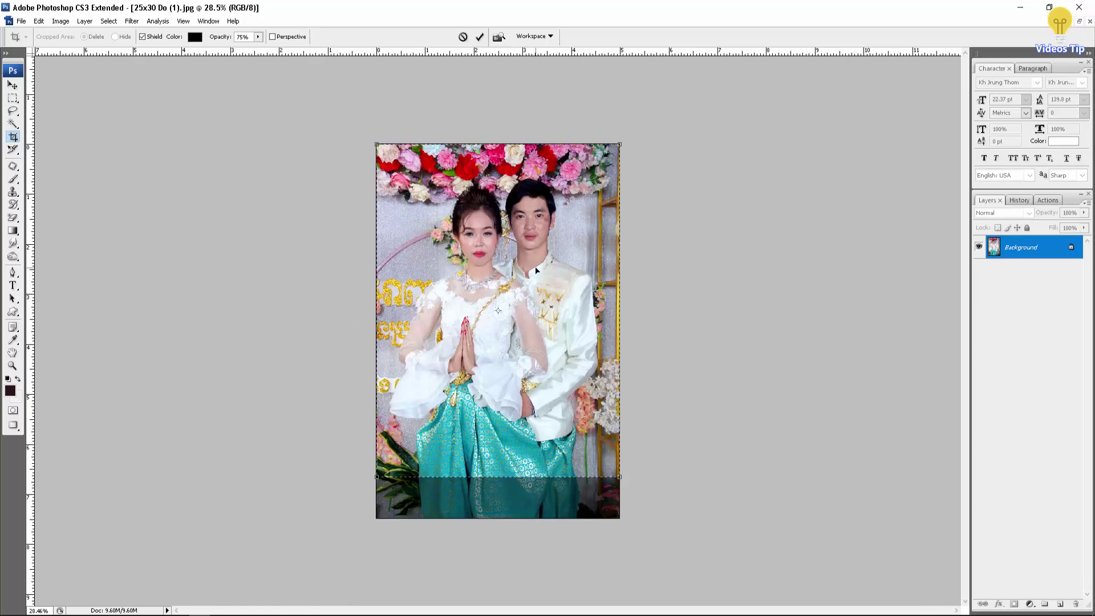
key(Return)
- Confirm in Canvas Size that the crop measures 15 x 20 cm, then undo the crop
key(f)
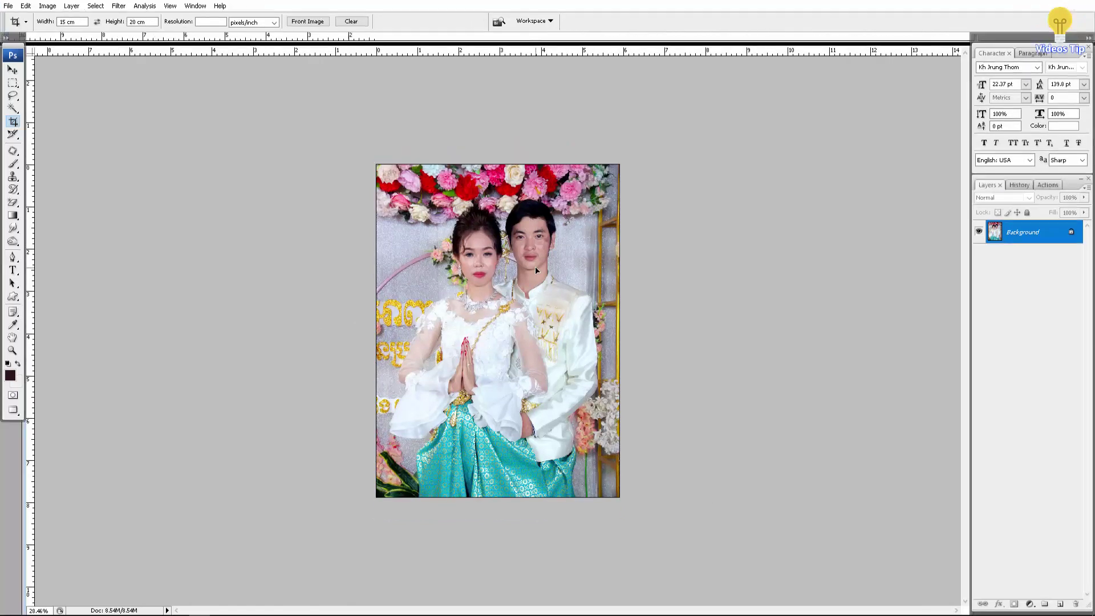
key(f)
key(f)
right_click(357, 62)
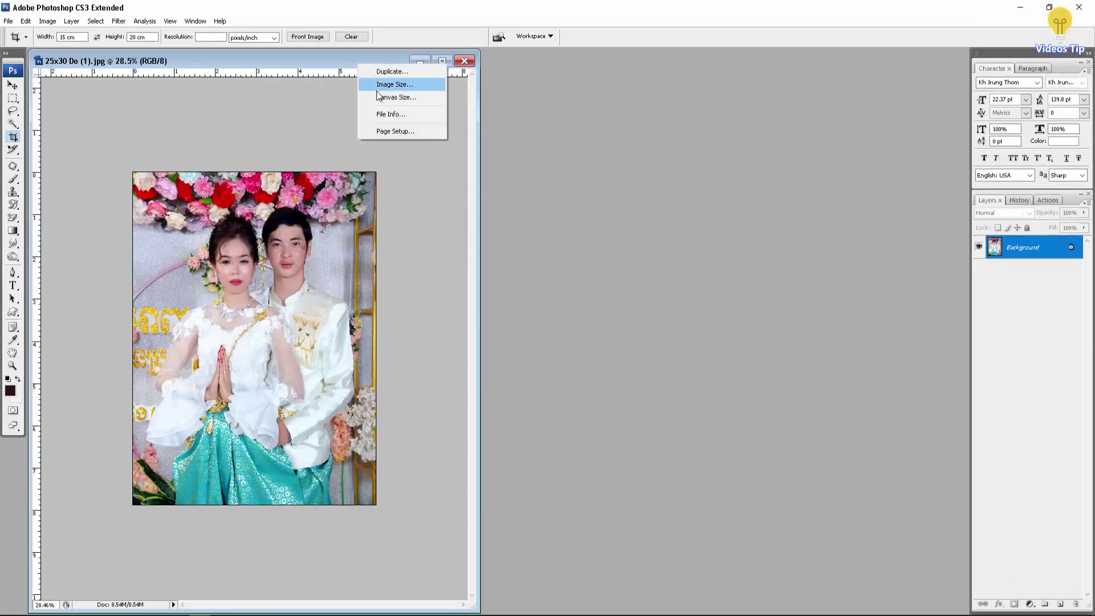
click(394, 99)
click(581, 217)
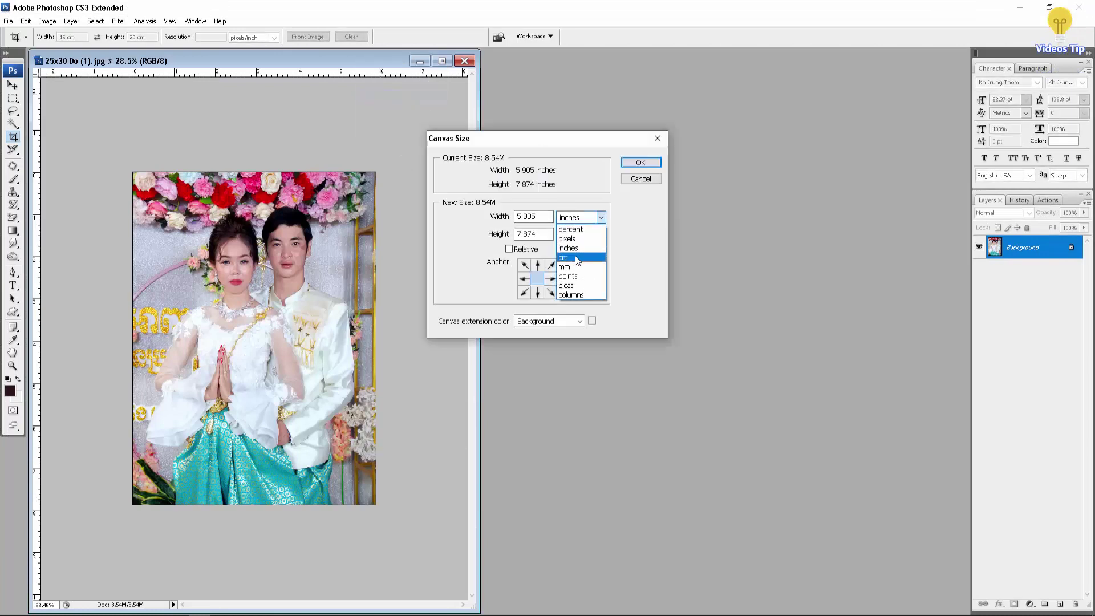
click(576, 252)
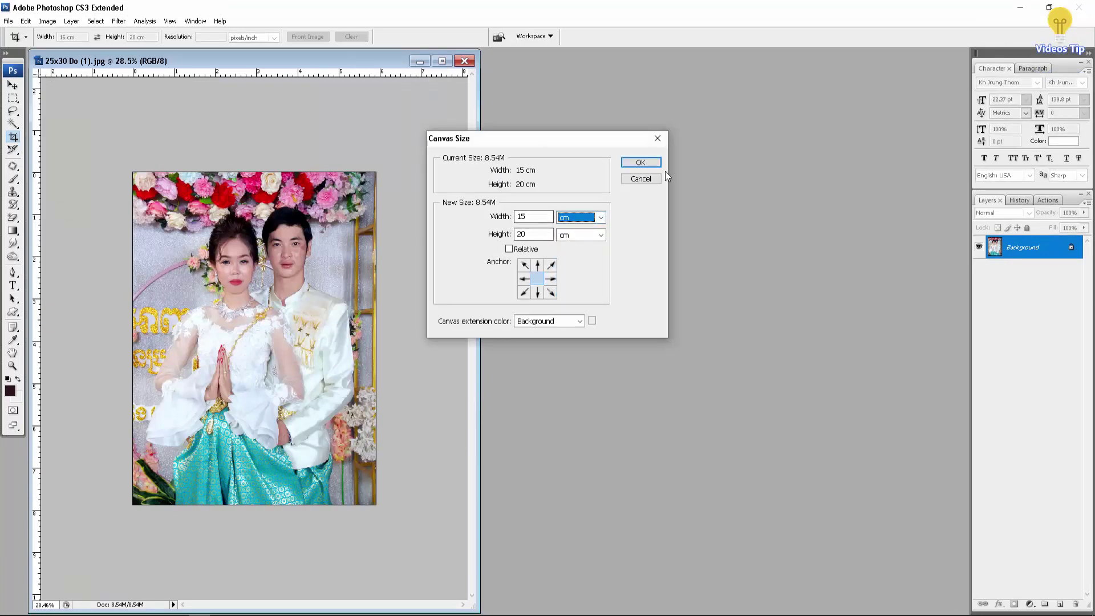
click(657, 138)
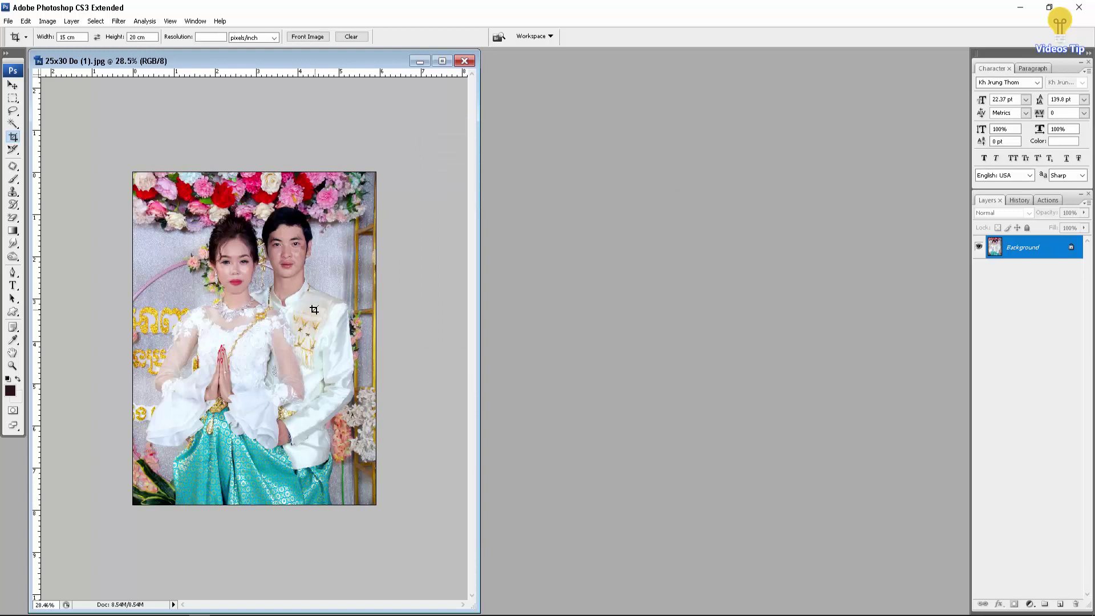
key(z)
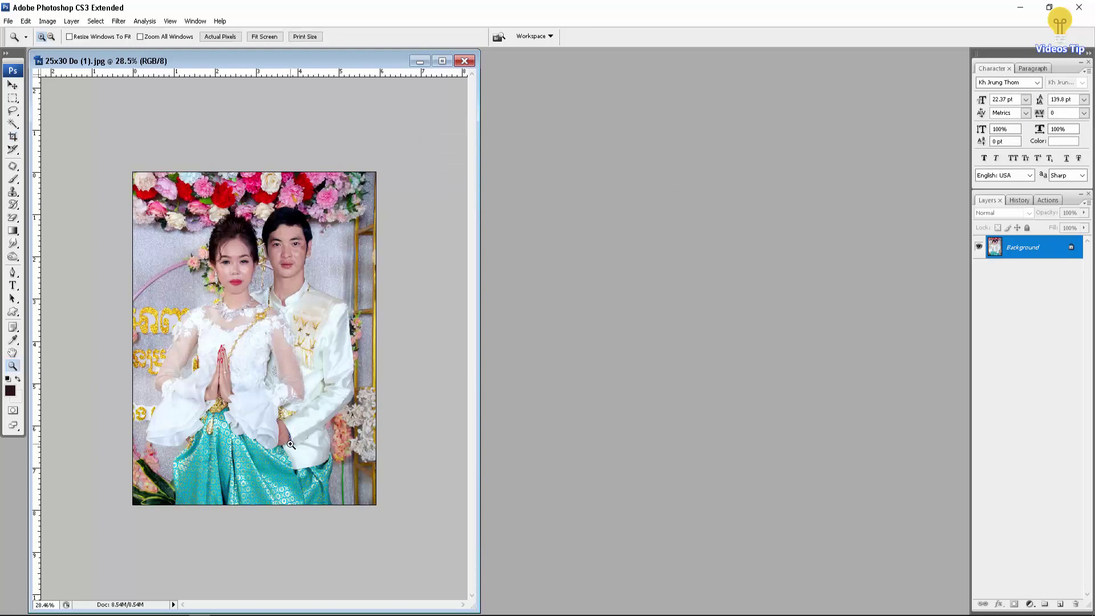
key(ctrl+z)
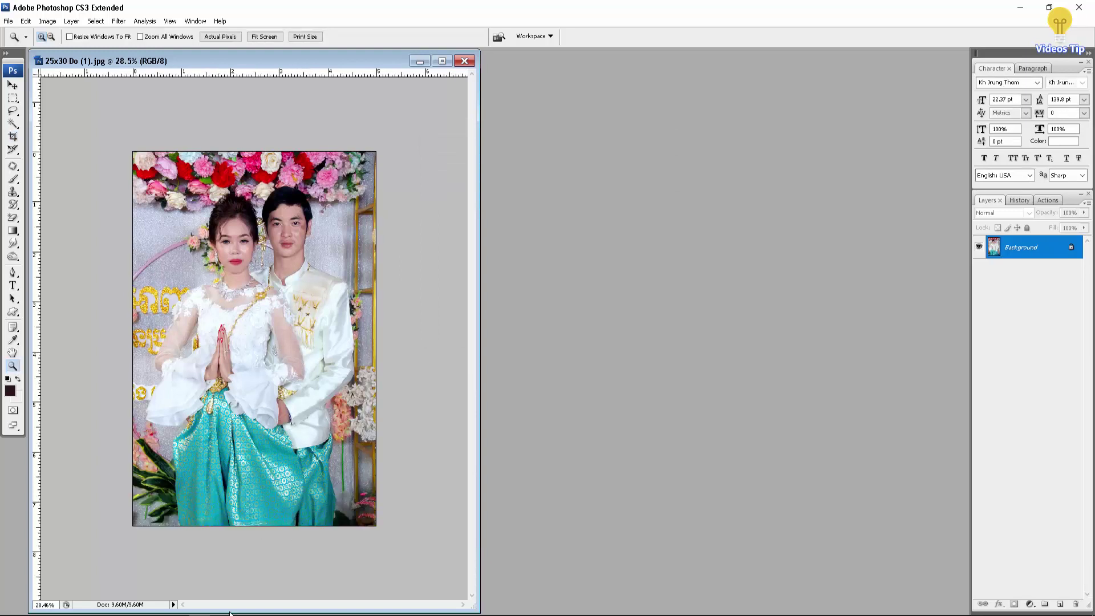
key(alt+Tab)
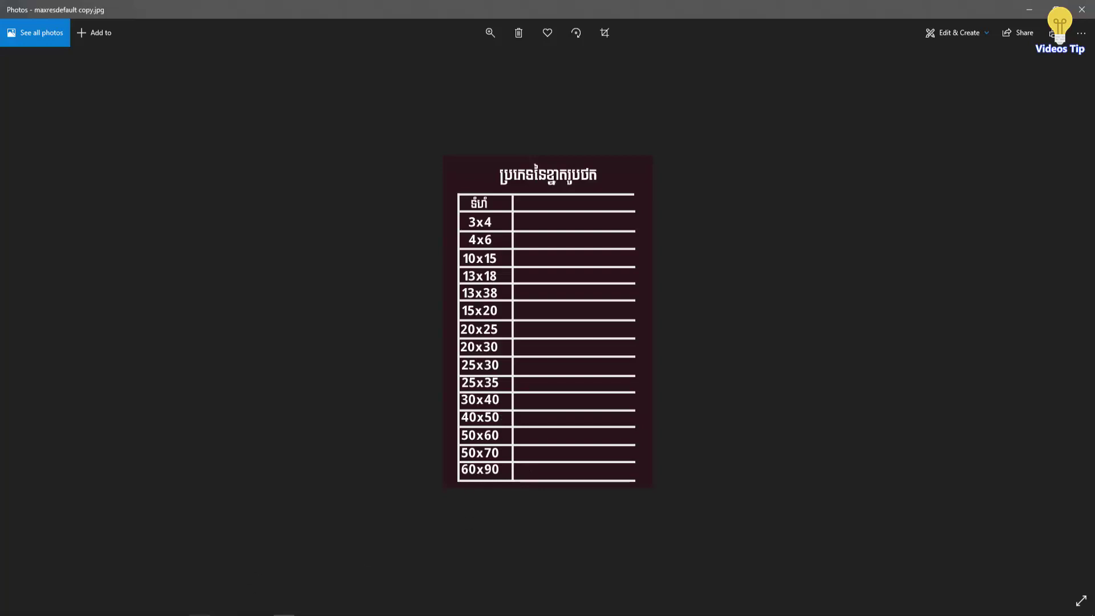
key(alt+Tab)
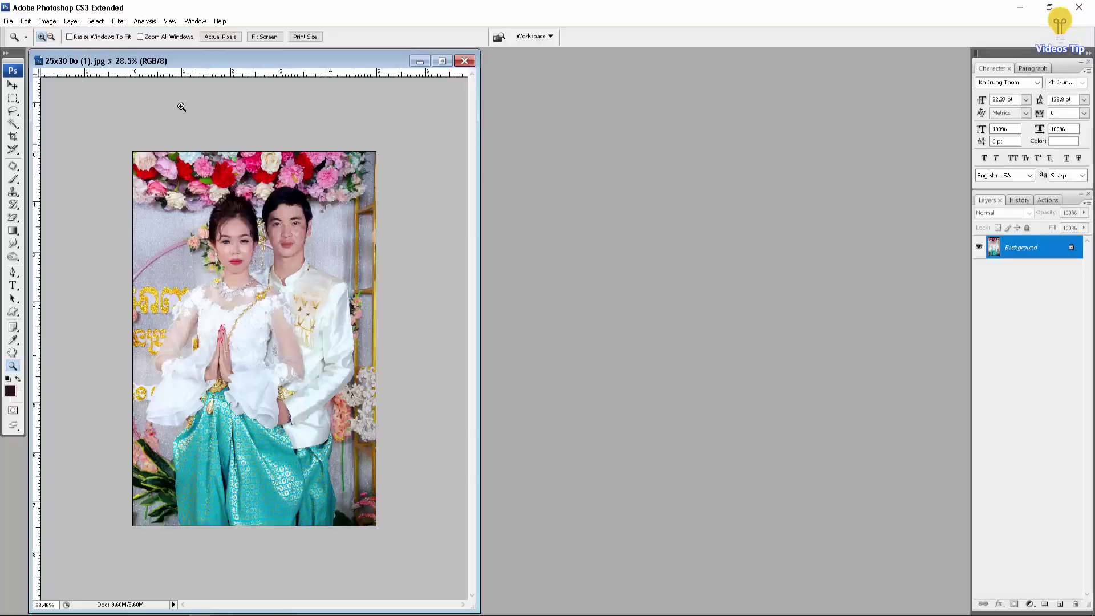
- Set the Crop tool to a 60 cm width and 90 cm height
key(c)
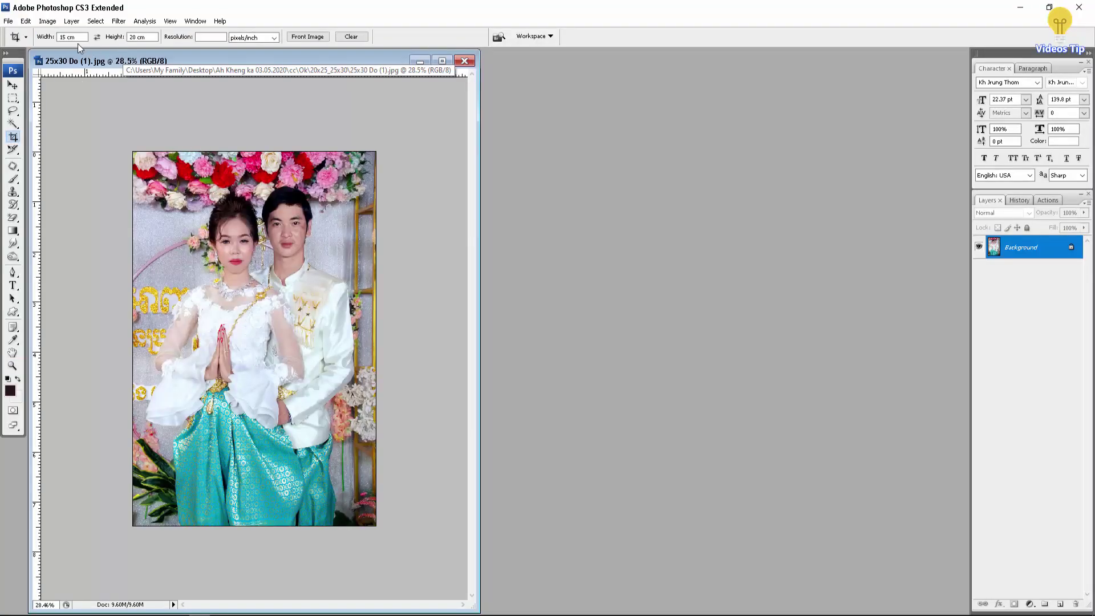
drag(63, 37, 59, 36)
text(60)
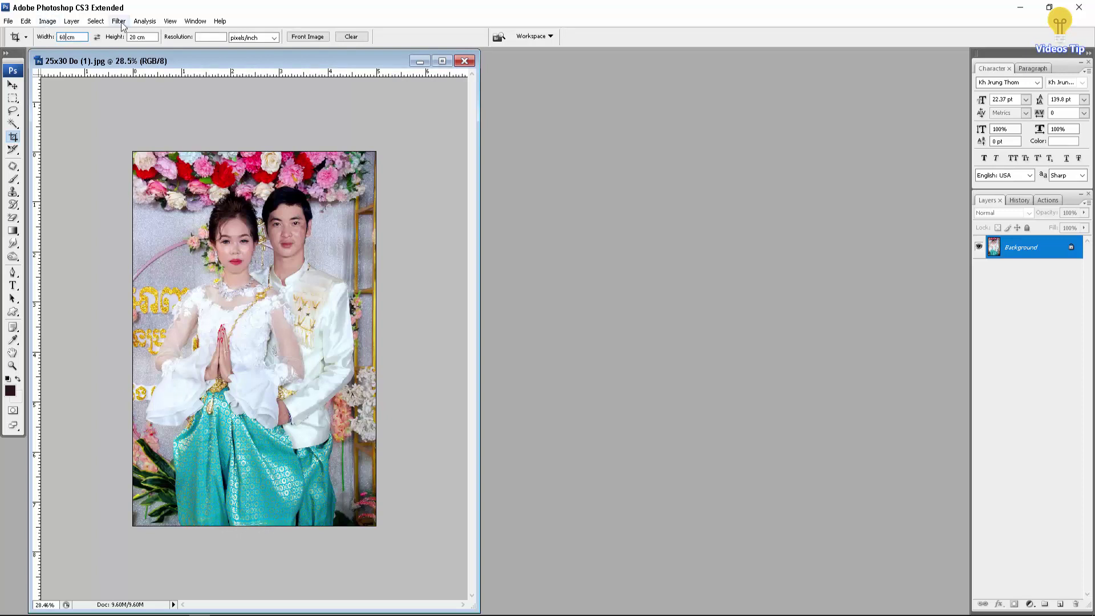
drag(133, 37, 129, 37)
key(Return)
key(ctrl+a)
- Adjust the crop box to trim a sliver from the top and left, and apply the crop
key(Return)
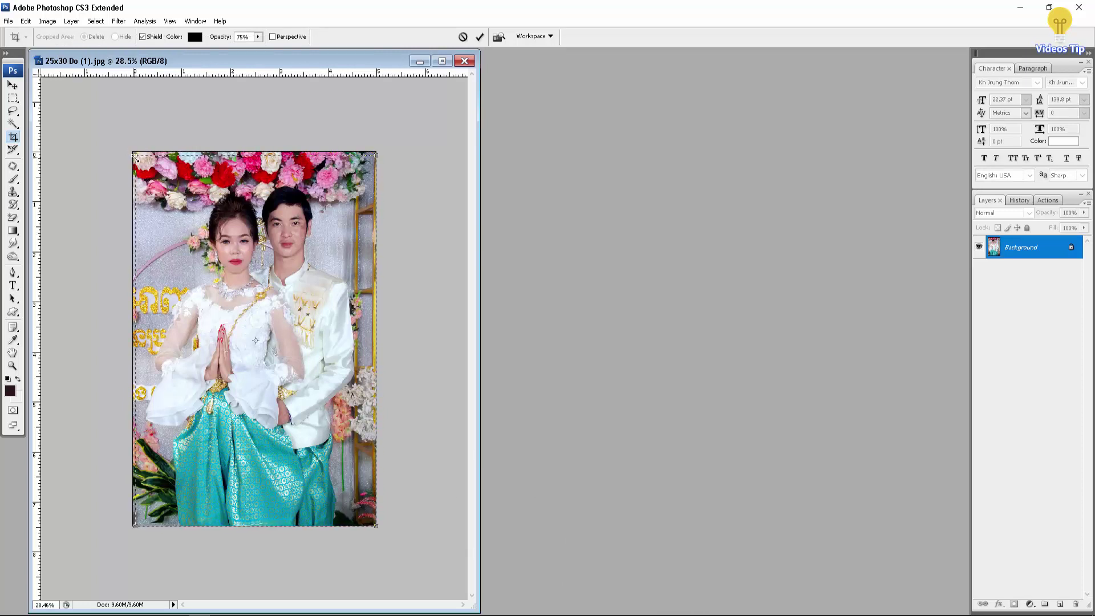
drag(133, 153, 107, 137)
drag(375, 527, 361, 509)
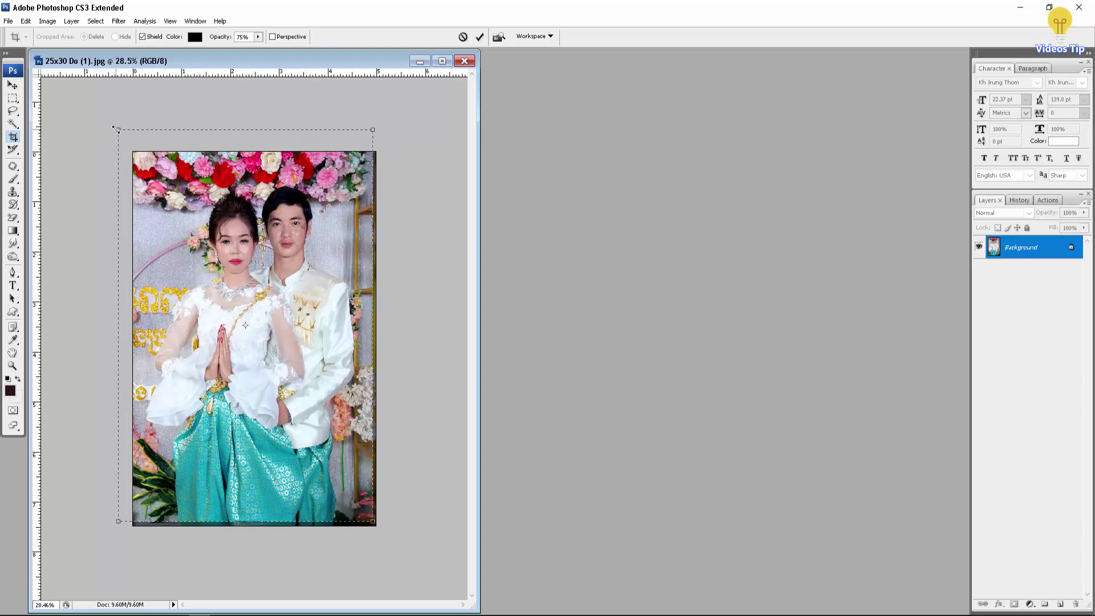
drag(117, 130, 144, 160)
key(Return)
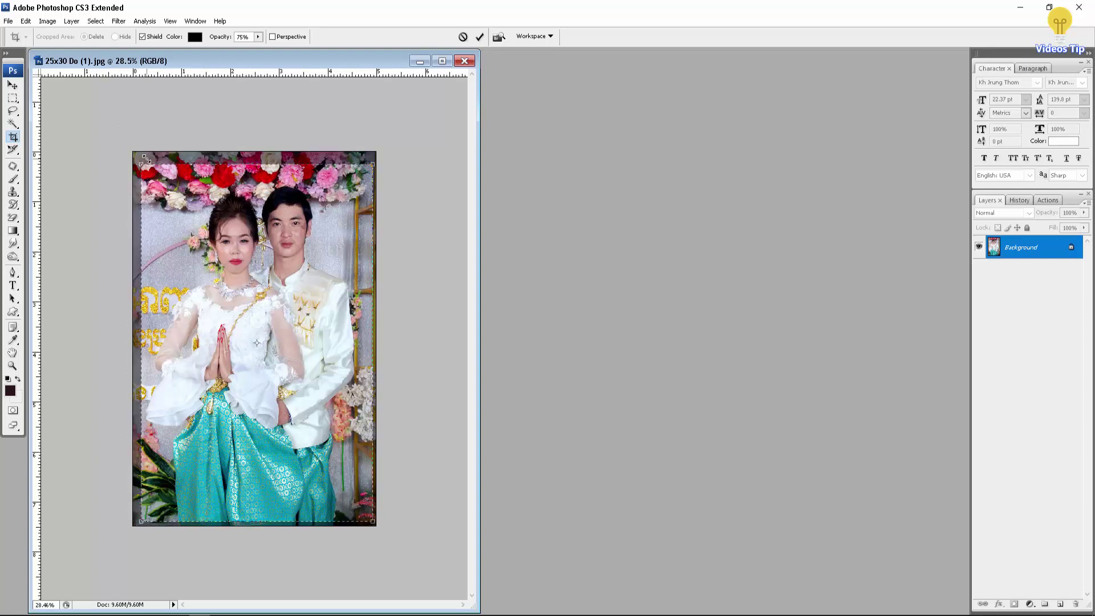
- Show Canvas Size in centimetres, confirming the cropped photo is 60 x 90 cm
right_click(249, 64)
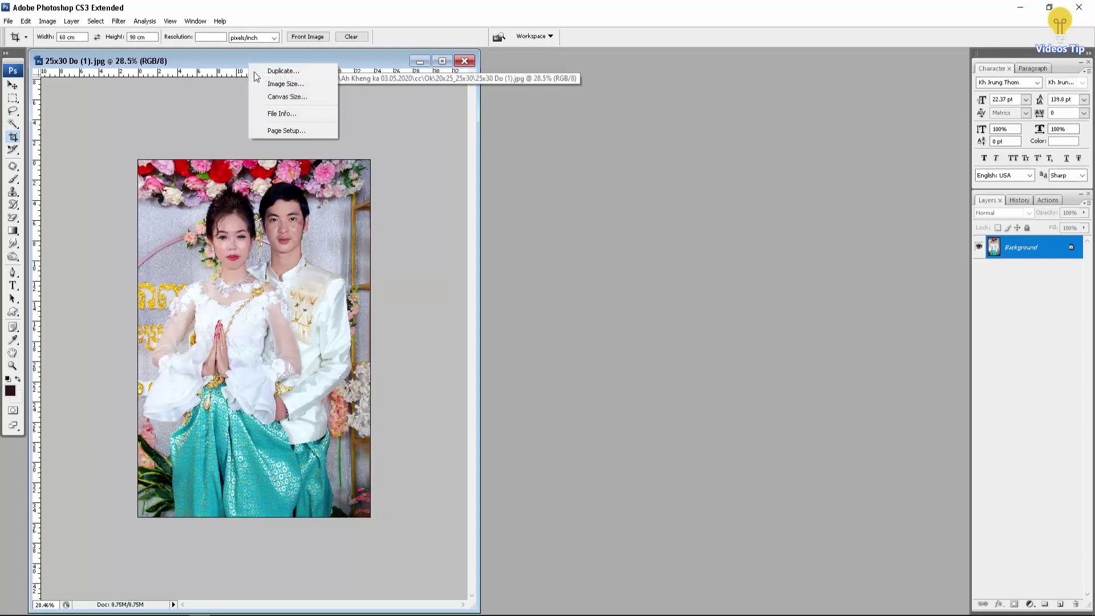
click(274, 96)
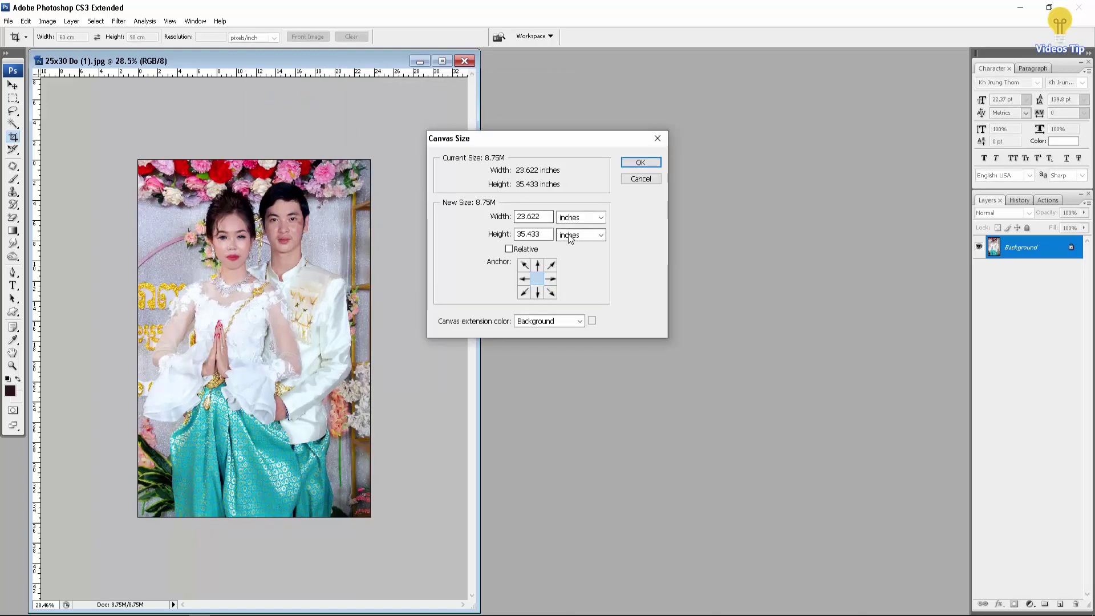
click(569, 235)
click(567, 266)
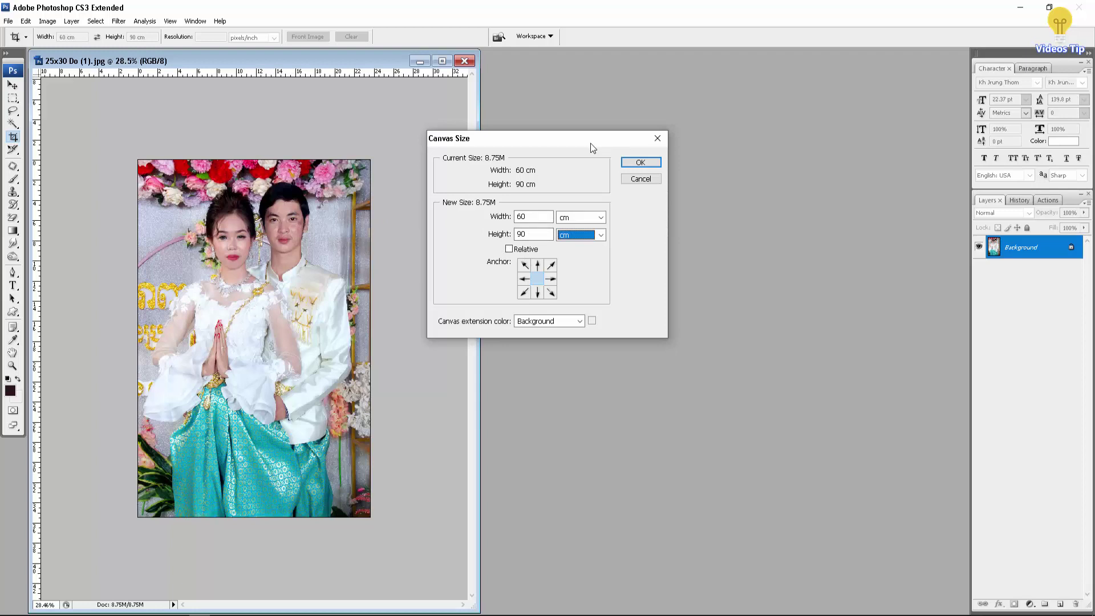
drag(591, 143, 652, 127)
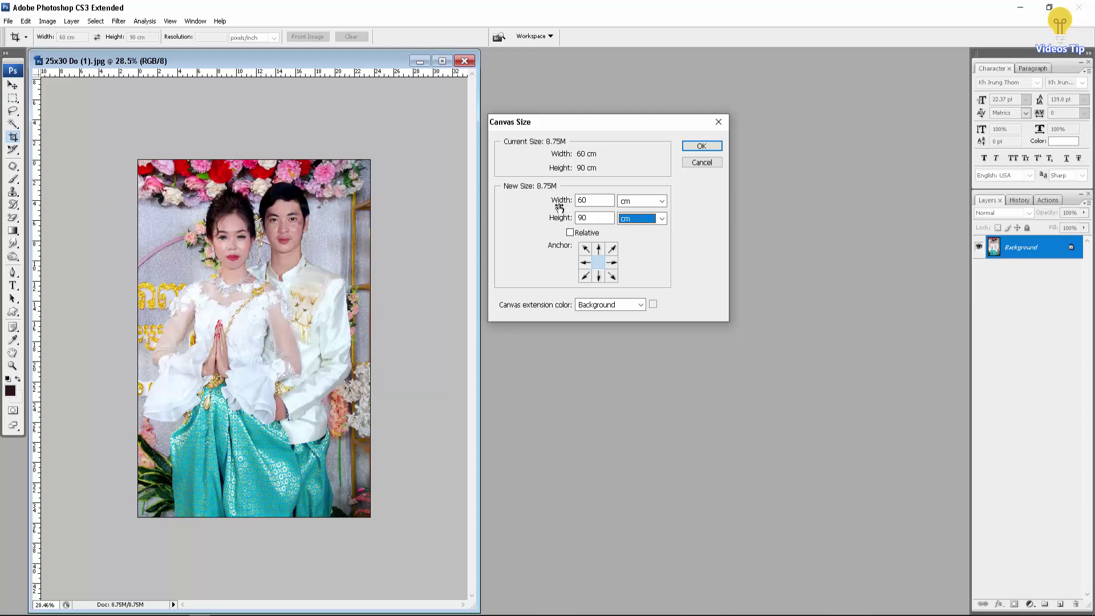
double_click(585, 219)
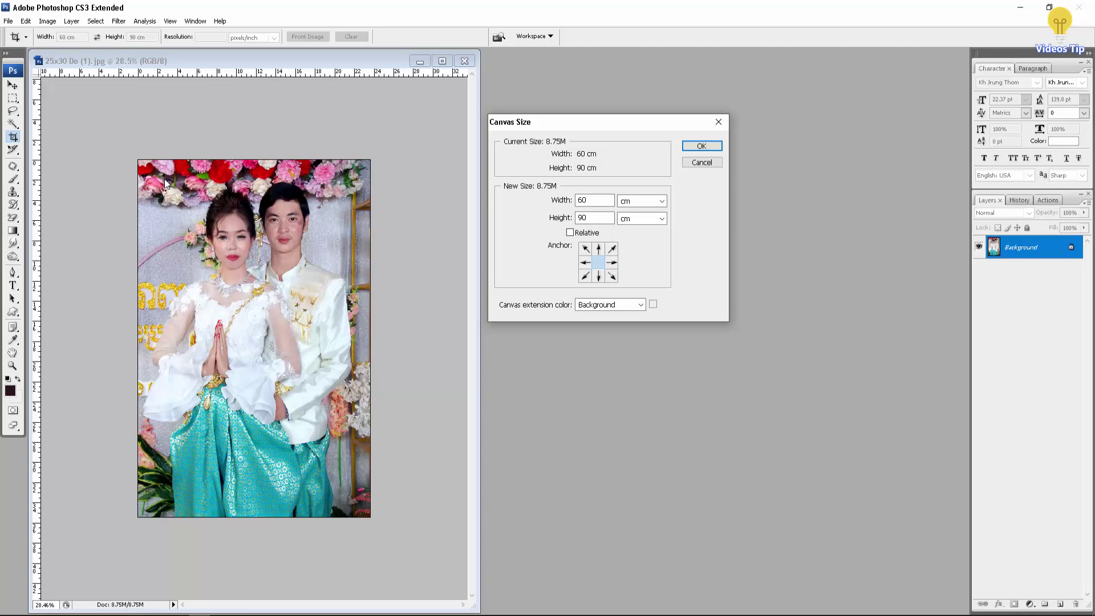
- Highlight the 60 cm width value in Canvas Size
click(582, 201)
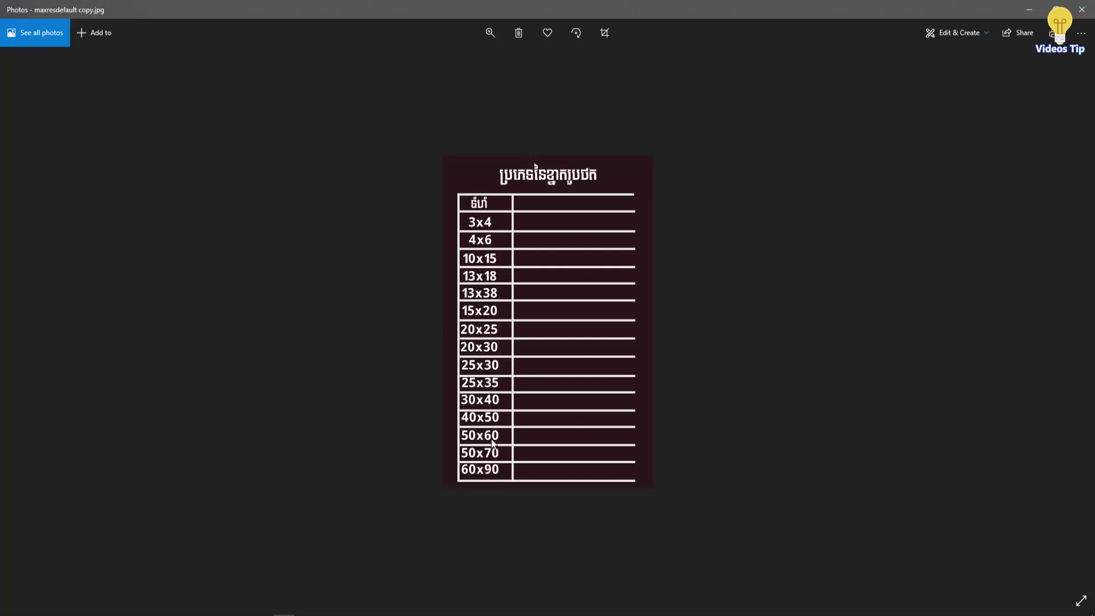
- Zoom into the print-size chart so the rows 4x6 through 50x60 fill the window
scroll(494, 342, up, 2)
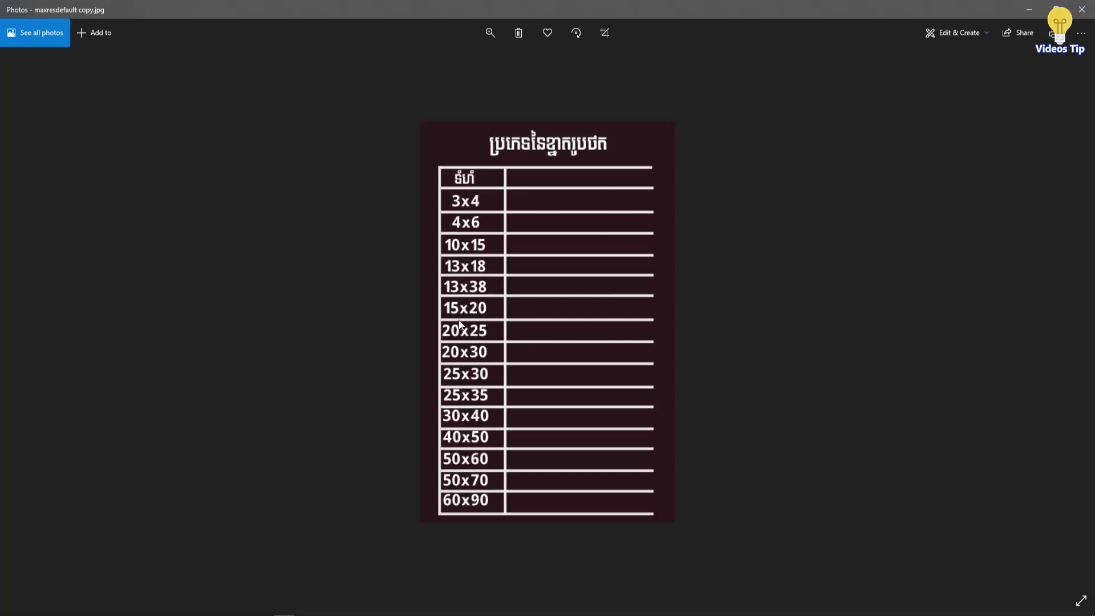
scroll(457, 325, up, 2)
scroll(448, 325, up, 2)
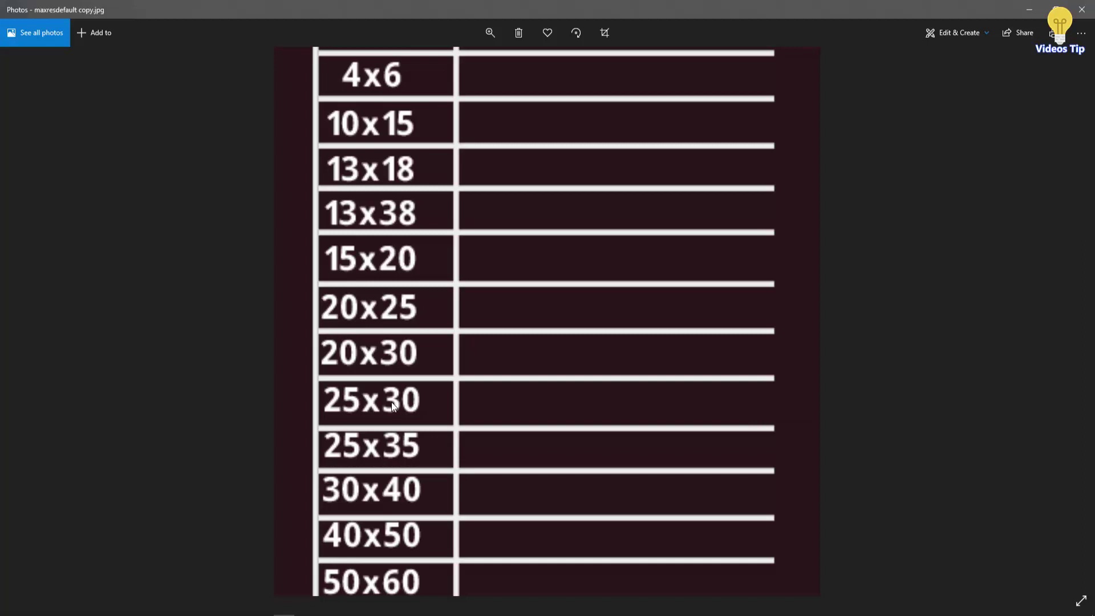
- Zoom out on the chart to show every size from 3x4 to 60x90
scroll(391, 266, down, 2)
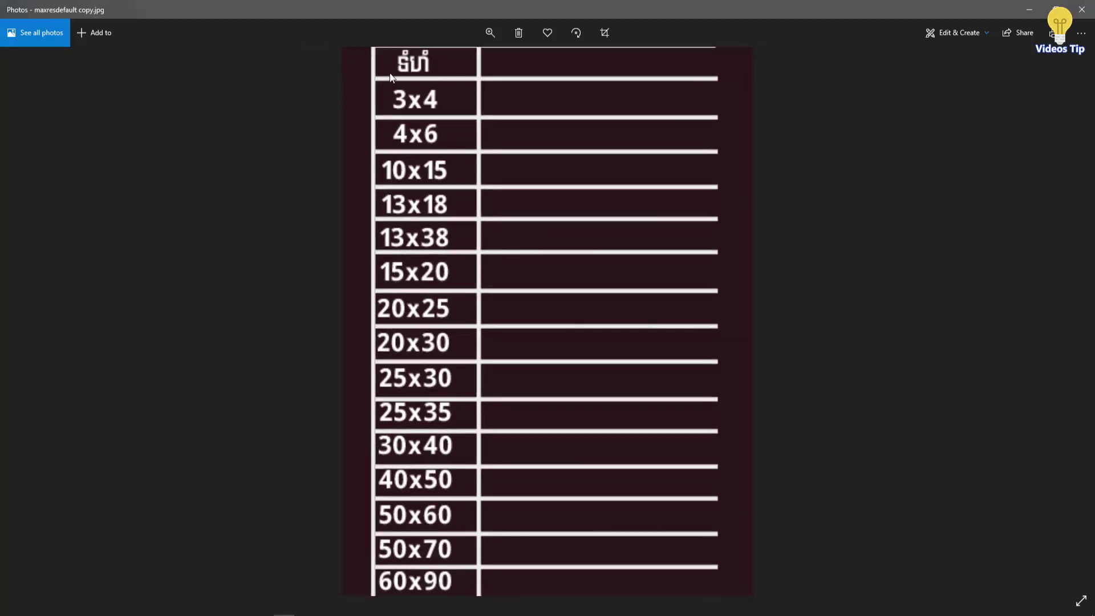